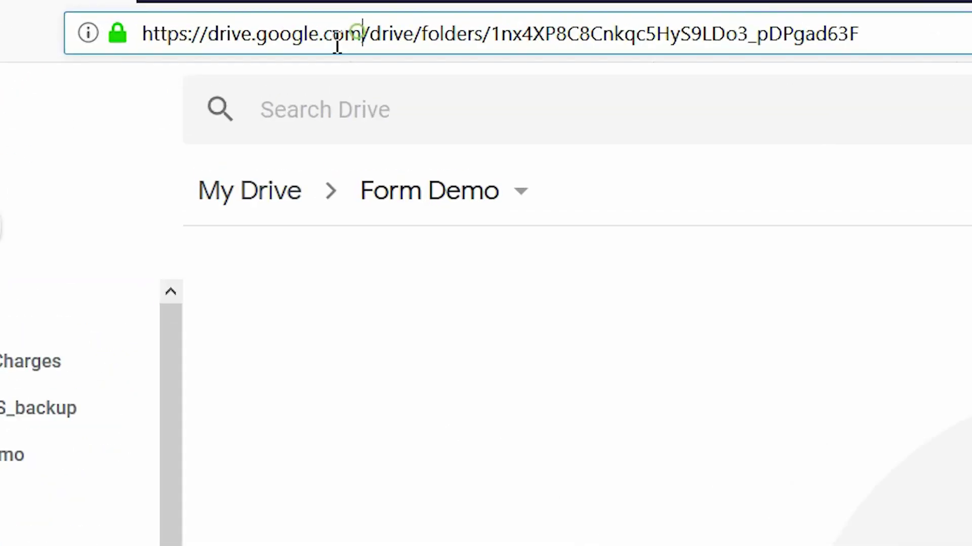
Open the Google Forms template gallery from the Form Demo folder's New menu
{"action": "left_click_drag", "start_coordinate": [250, 17], "coordinate": [146, 24]}
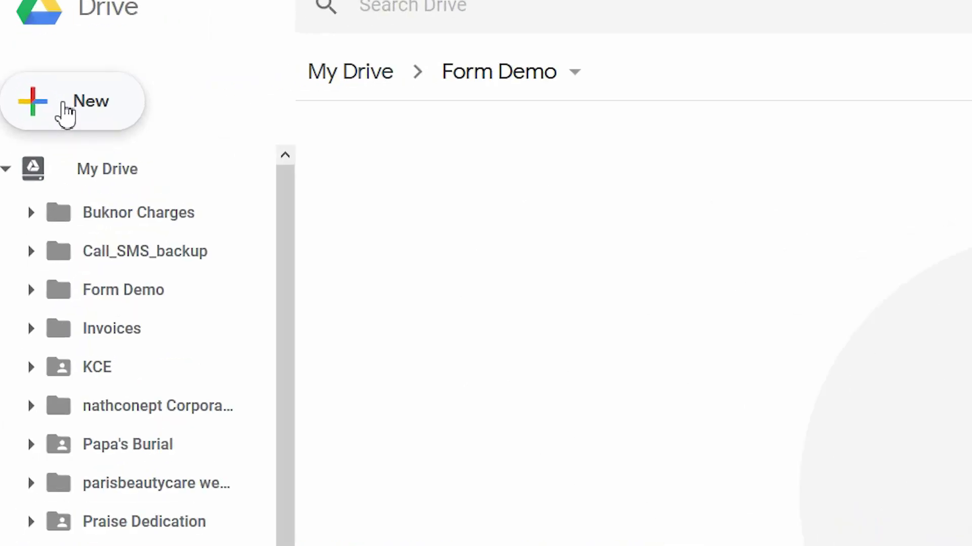
{"action": "left_click", "coordinate": [40, 114]}
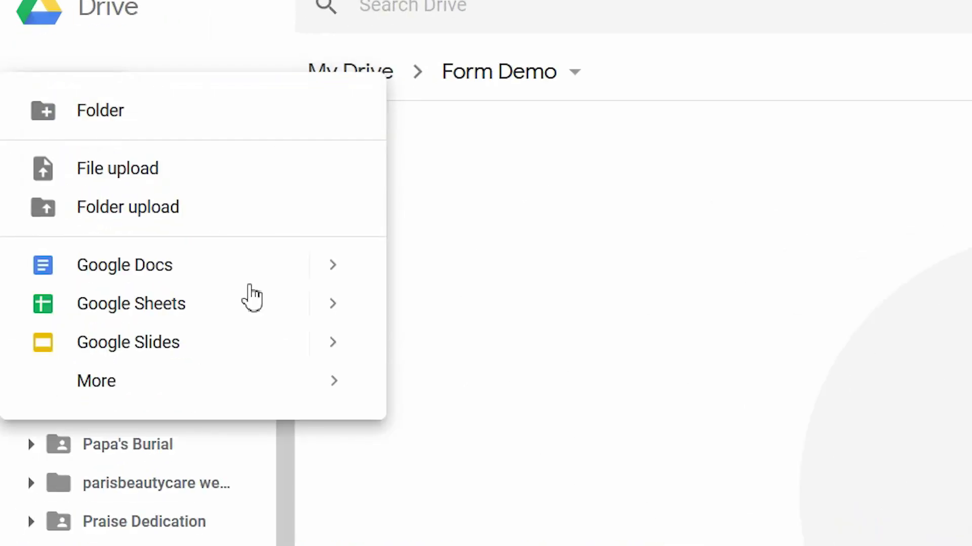
{"action": "mouse_move", "coordinate": [310, 388]}
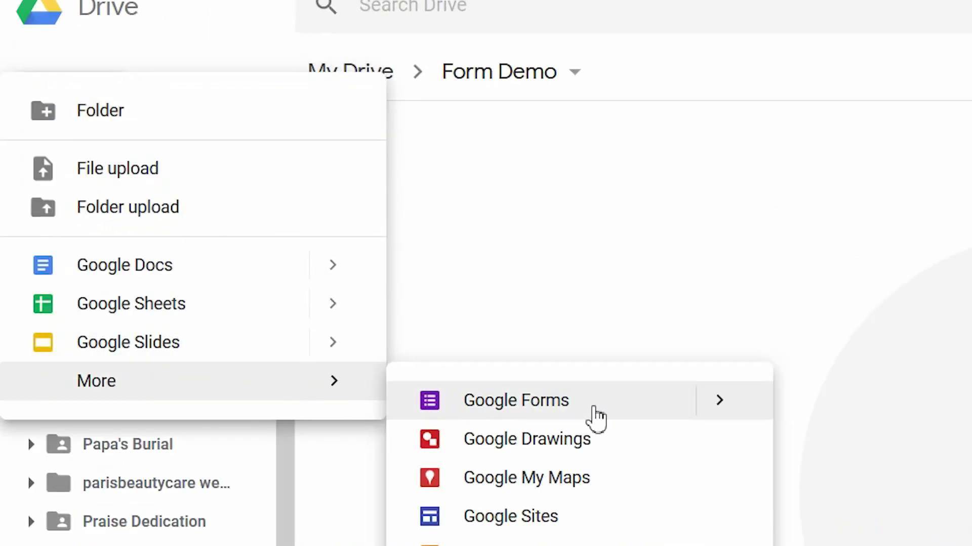
{"action": "mouse_move", "coordinate": [752, 420]}
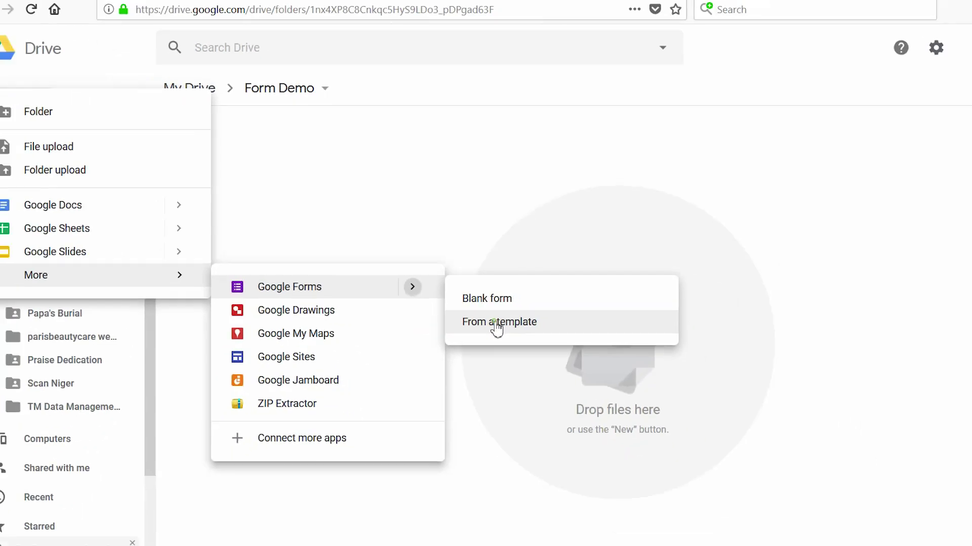
{"action": "left_click", "coordinate": [609, 450]}
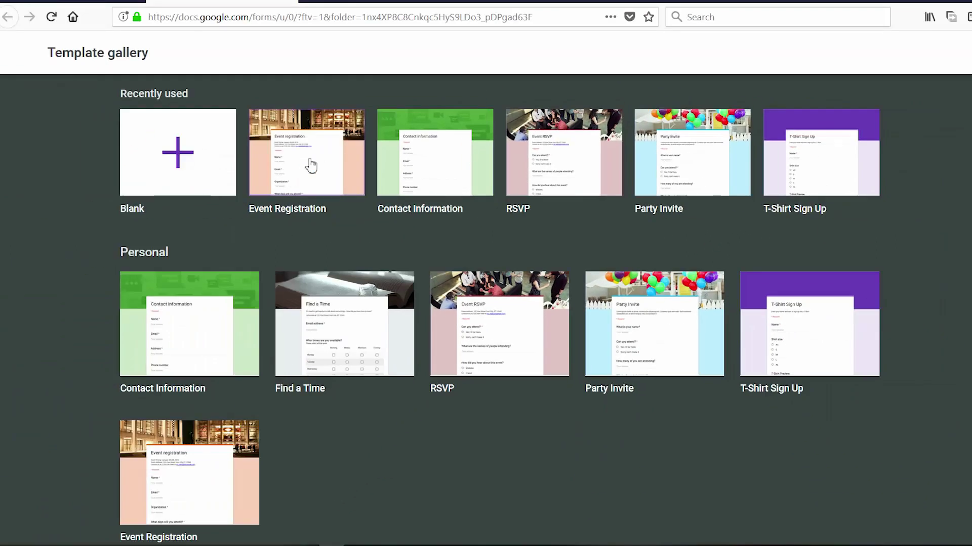
Open the Event Registration template and scroll through its questions
{"action": "left_click", "coordinate": [313, 159]}
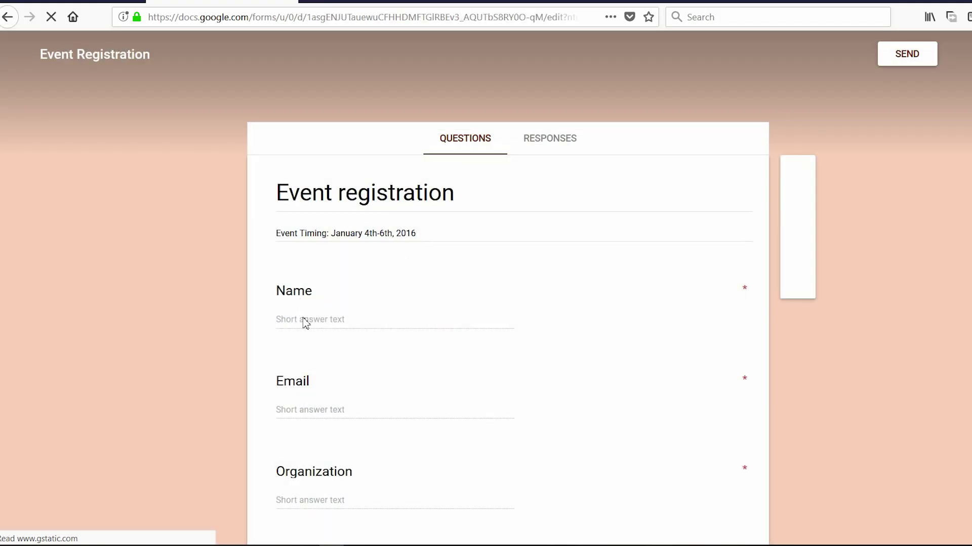
{"action": "scroll", "coordinate": [332, 396], "scroll_direction": "down", "scroll_amount": 5}
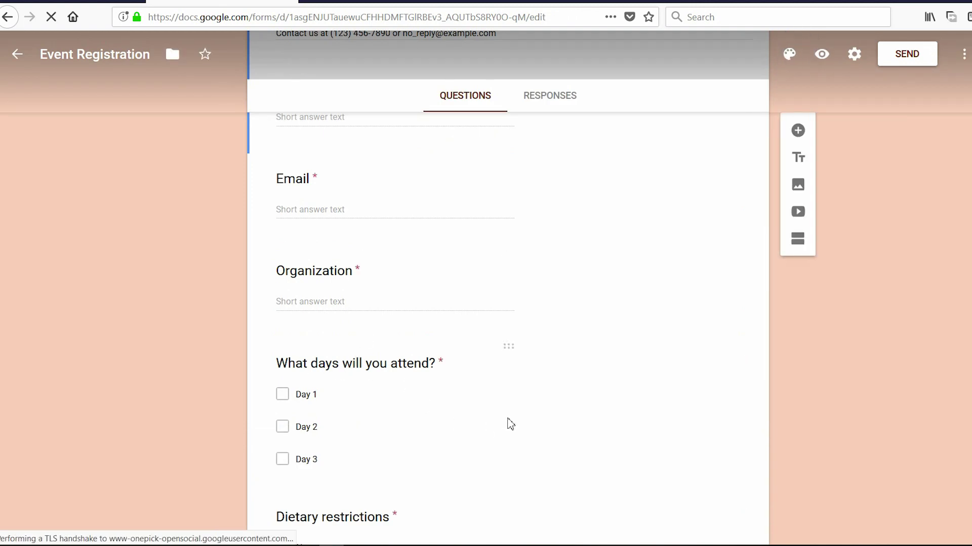
{"action": "scroll", "coordinate": [510, 424], "scroll_direction": "down", "scroll_amount": 3}
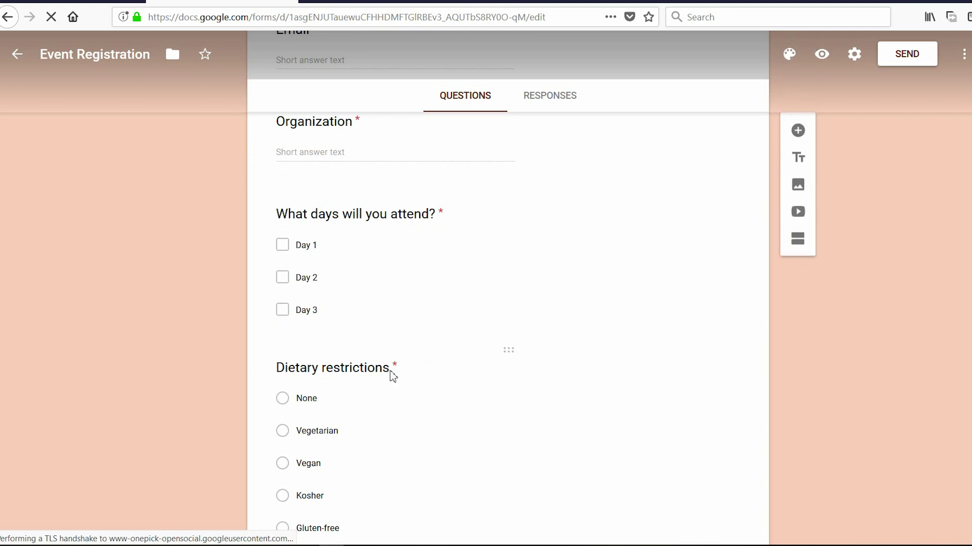
{"action": "scroll", "coordinate": [445, 382], "scroll_direction": "down", "scroll_amount": 4}
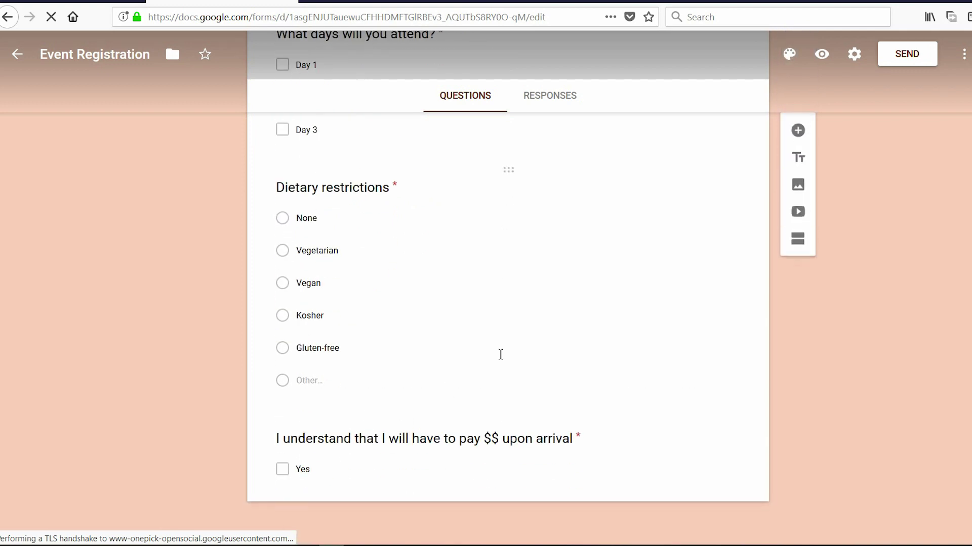
{"action": "scroll", "coordinate": [501, 354], "scroll_direction": "up", "scroll_amount": 6}
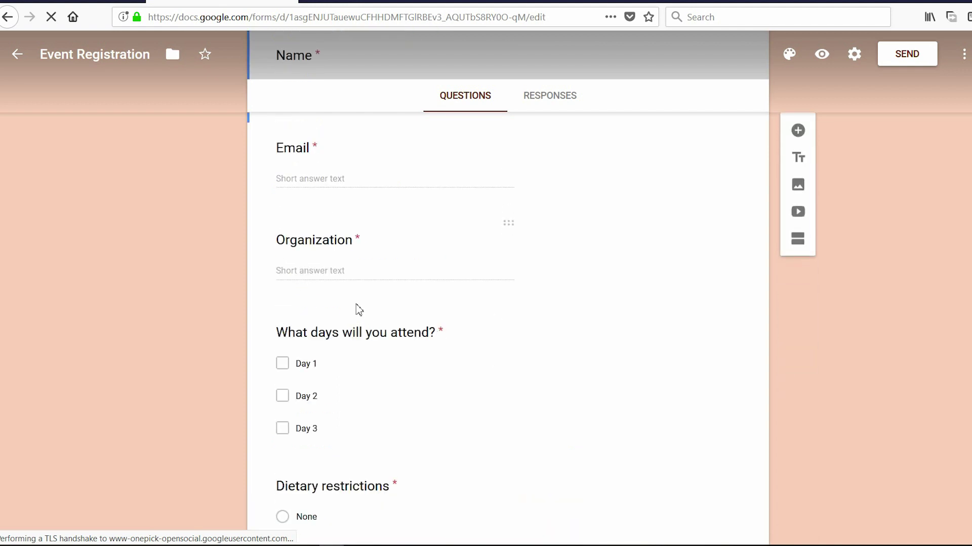
{"action": "scroll", "coordinate": [509, 276], "scroll_direction": "up", "scroll_amount": 5}
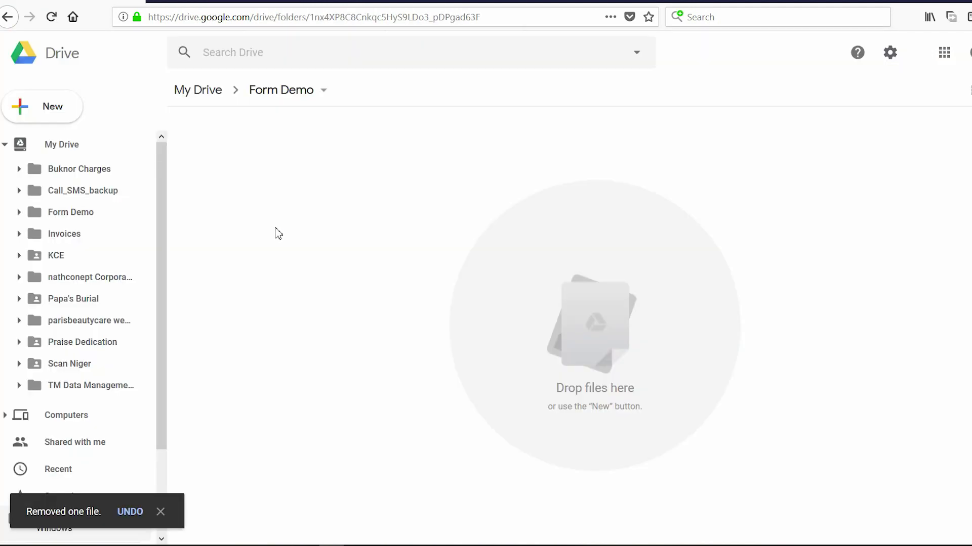
Check the HTML registration page, then create a blank Google Form from Drive
{"action": "key", "text": "alt+Tab"}
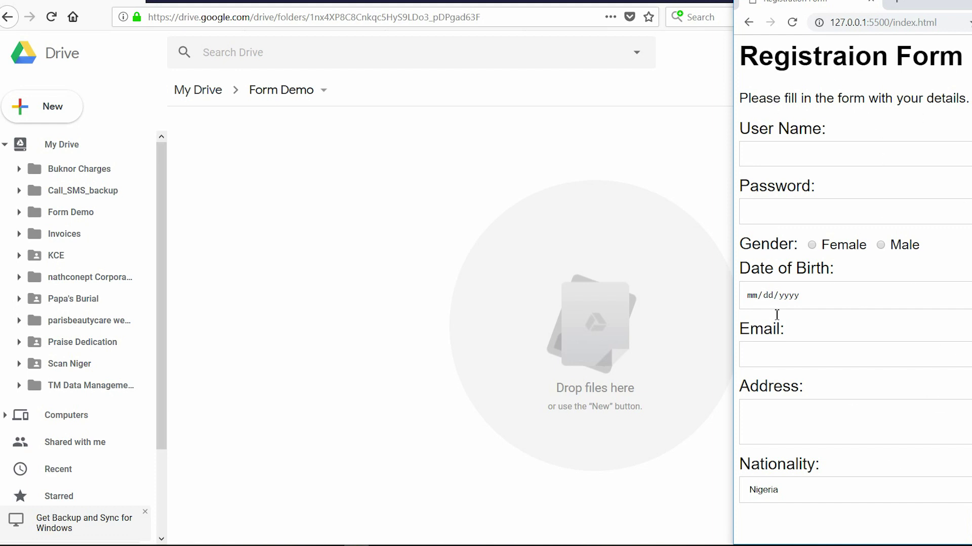
{"action": "left_click", "coordinate": [308, 237]}
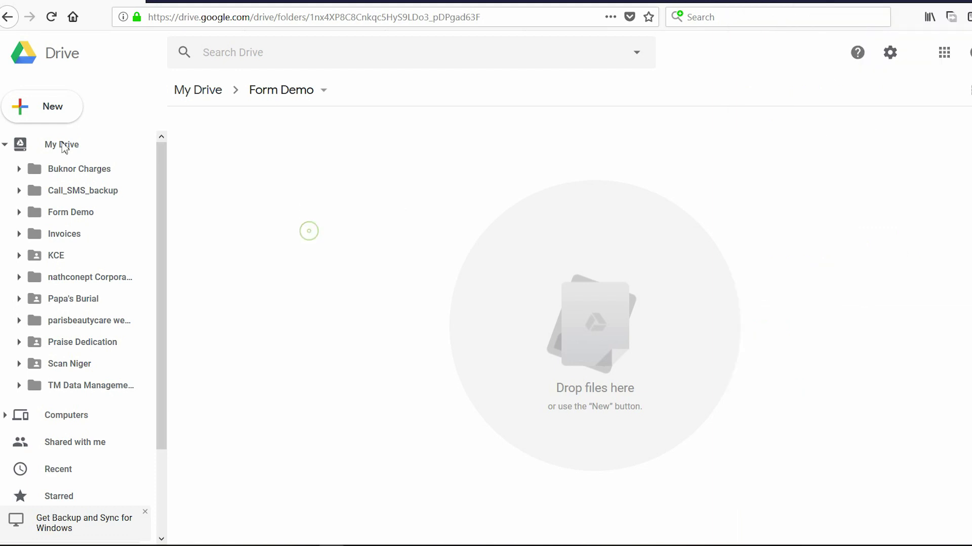
{"action": "left_click", "coordinate": [57, 111]}
{"action": "mouse_move", "coordinate": [163, 287]}
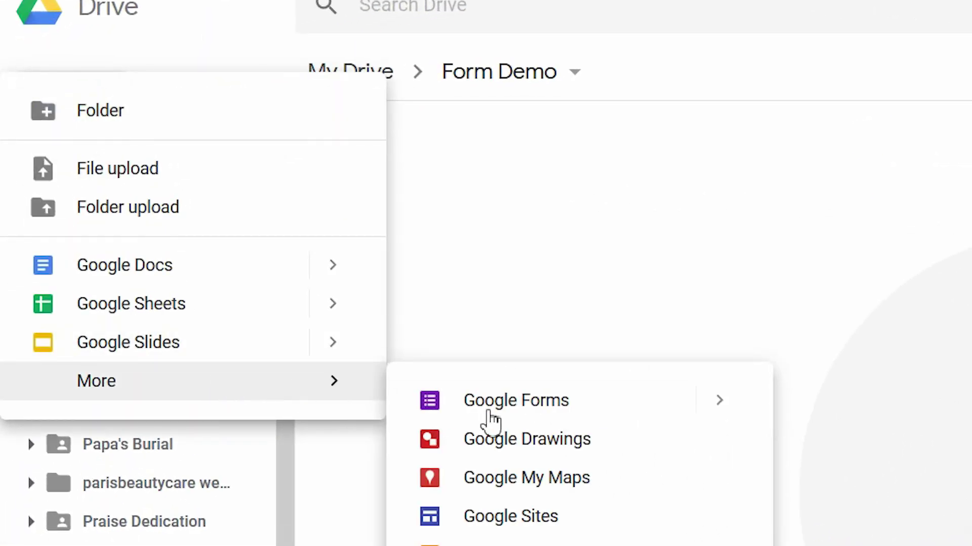
{"action": "mouse_move", "coordinate": [747, 414]}
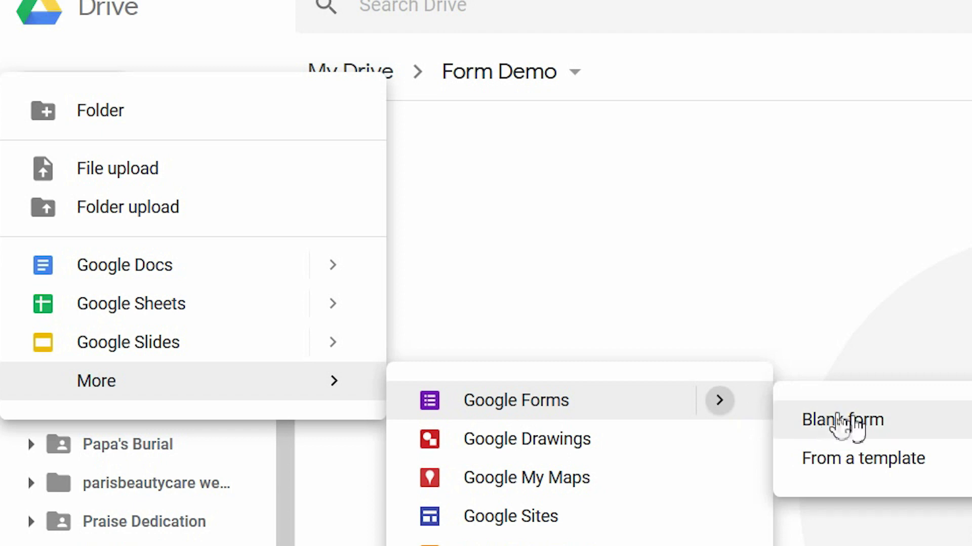
{"action": "left_click", "coordinate": [895, 431]}
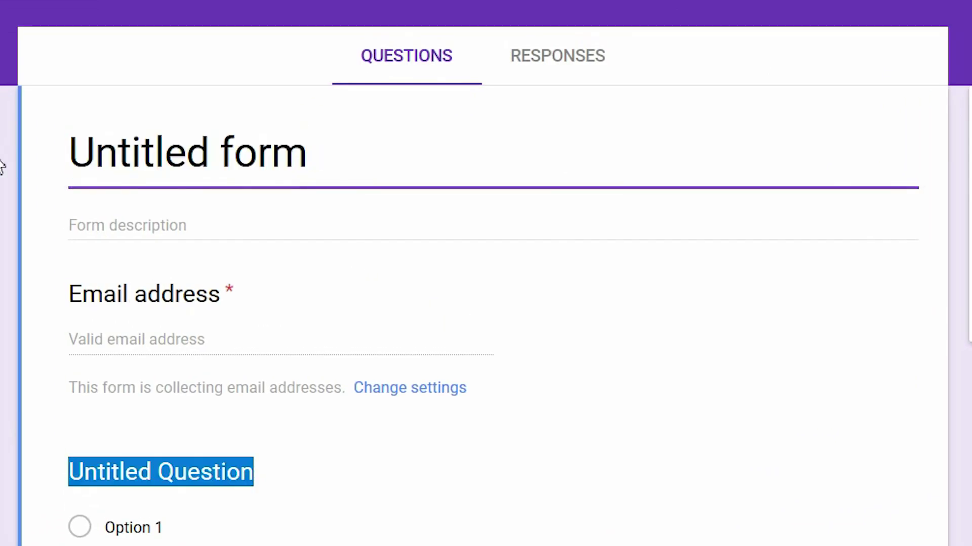
Title the form 'Registration Form' and make the first question a 'User Name' short answer
{"action": "left_click", "coordinate": [321, 160]}
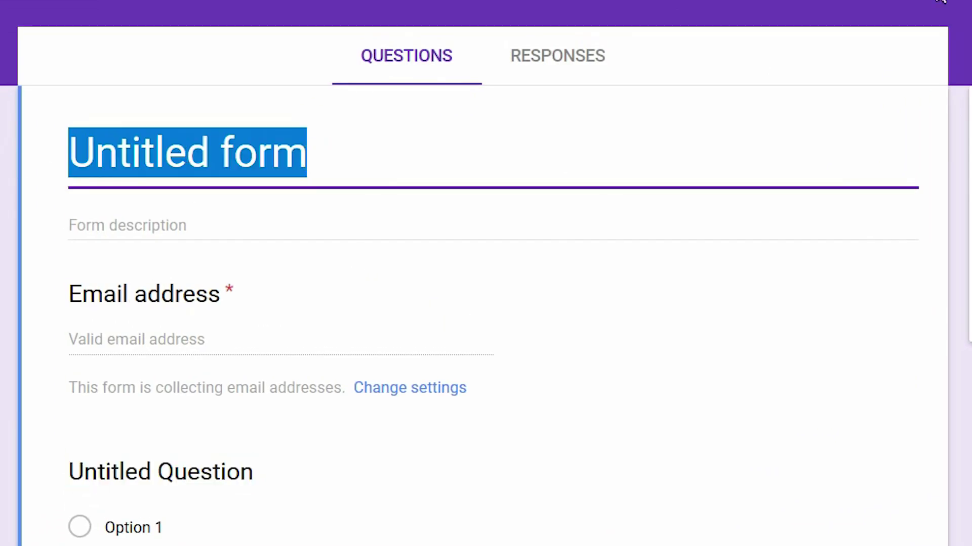
{"action": "type", "text": "Regist"}
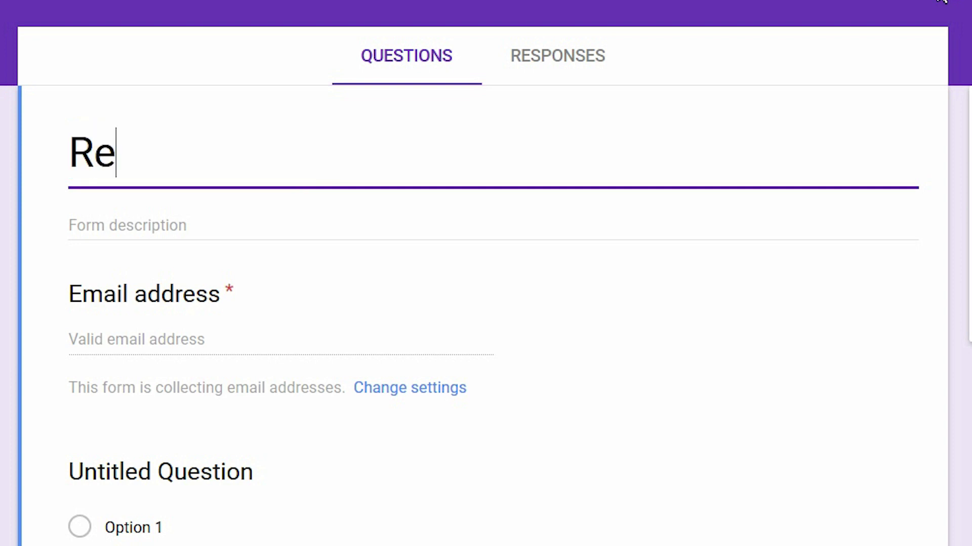
{"action": "type", "text": "ration Form"}
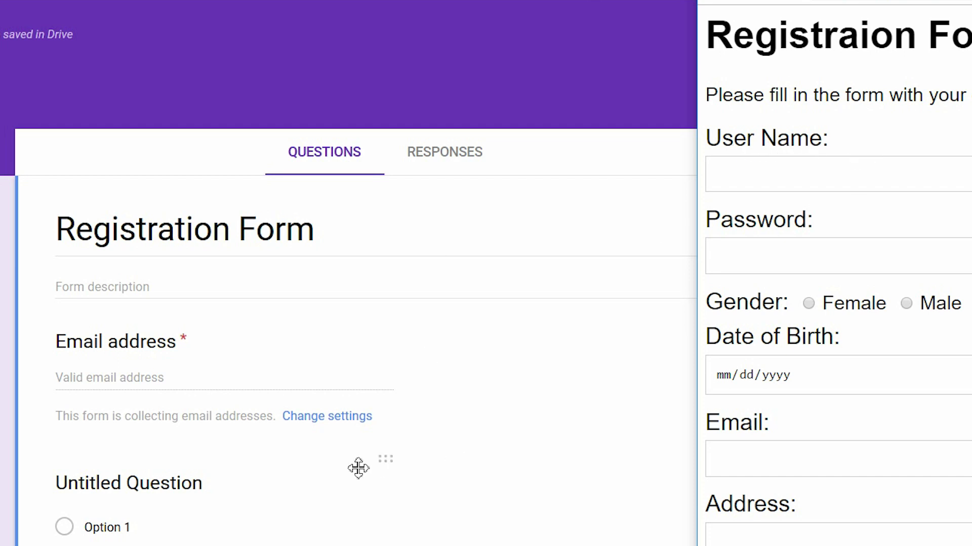
{"action": "scroll", "coordinate": [198, 535], "scroll_direction": "down", "scroll_amount": 2}
{"action": "left_click", "coordinate": [199, 443]}
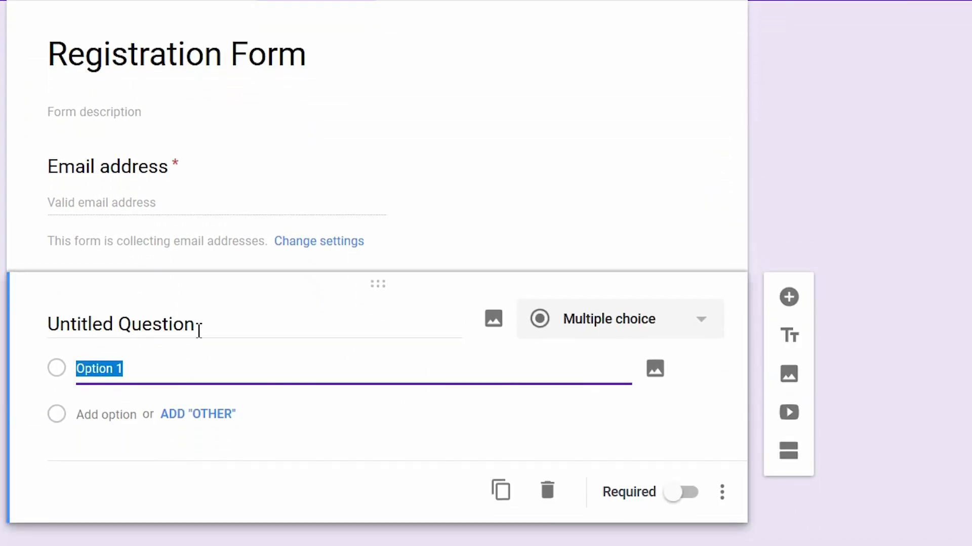
{"action": "left_click", "coordinate": [199, 328]}
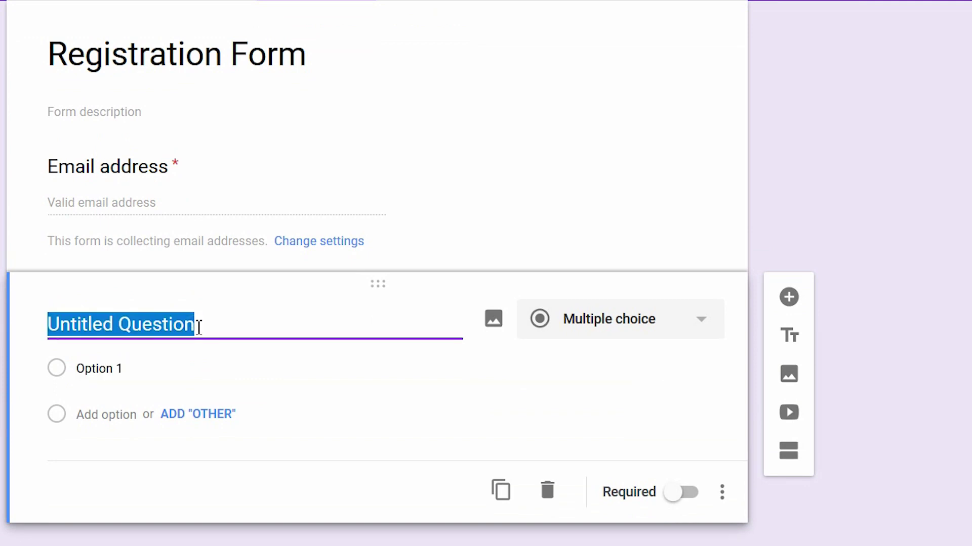
{"action": "type", "text": "User Name"}
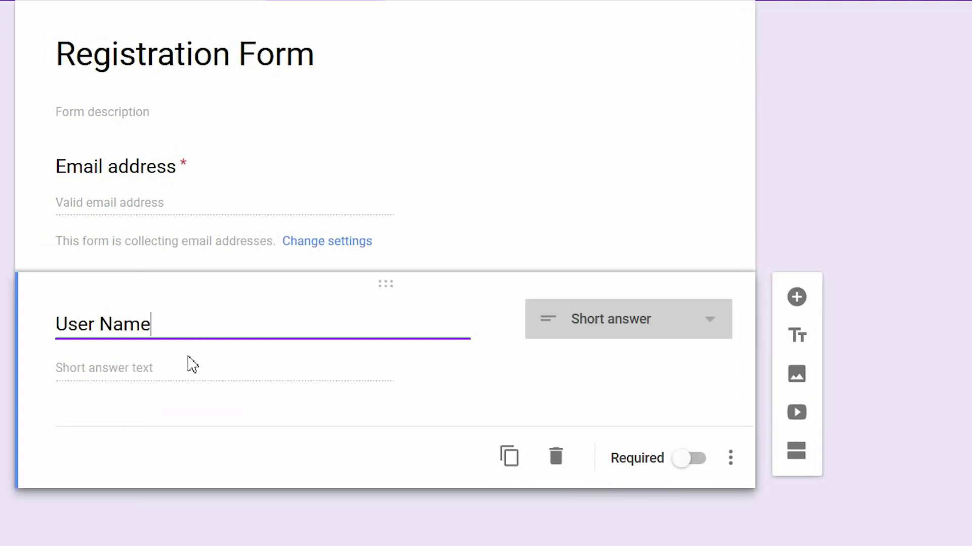
{"action": "left_click", "coordinate": [715, 322]}
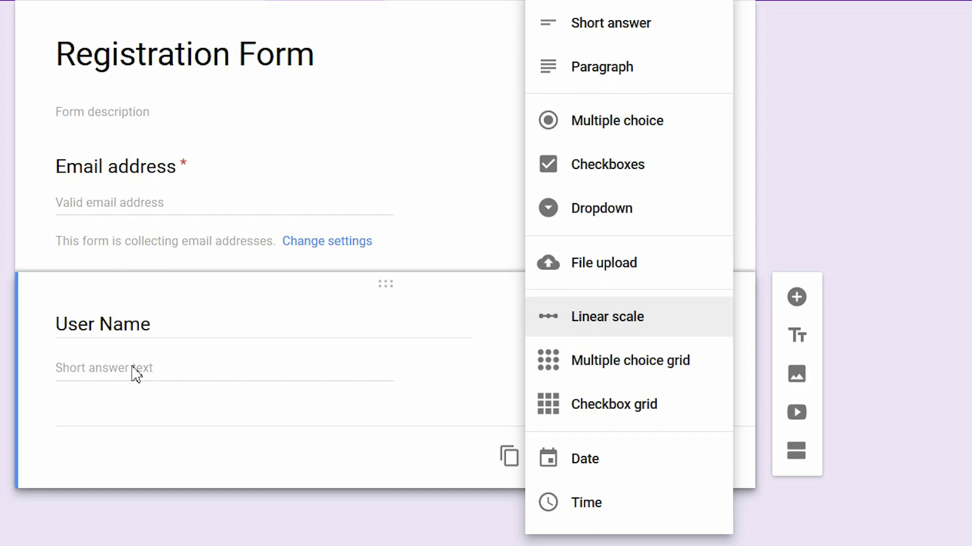
{"action": "left_click", "coordinate": [656, 32]}
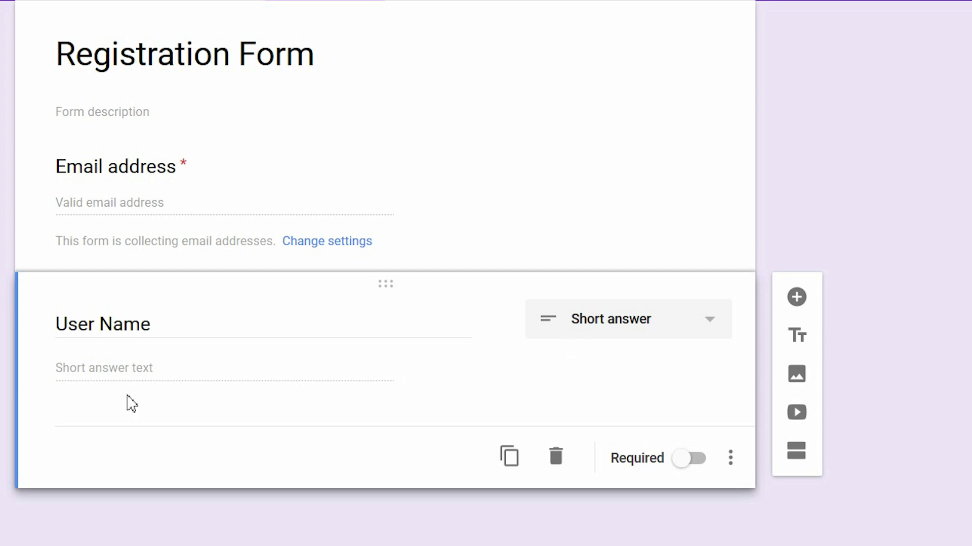
Add a new question titled 'Gender', matching the HTML form's next field
{"action": "left_click", "coordinate": [797, 299]}
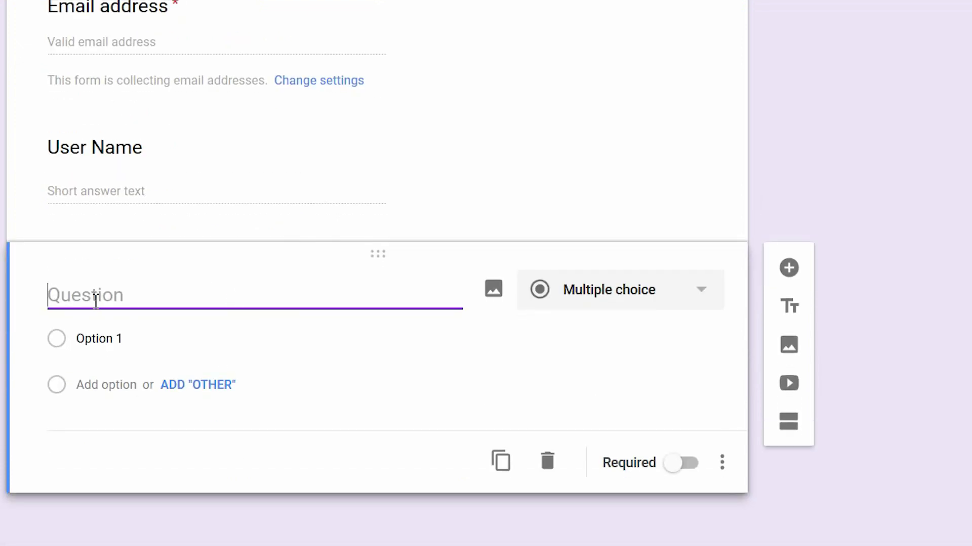
{"action": "key", "text": "alt+Tab"}
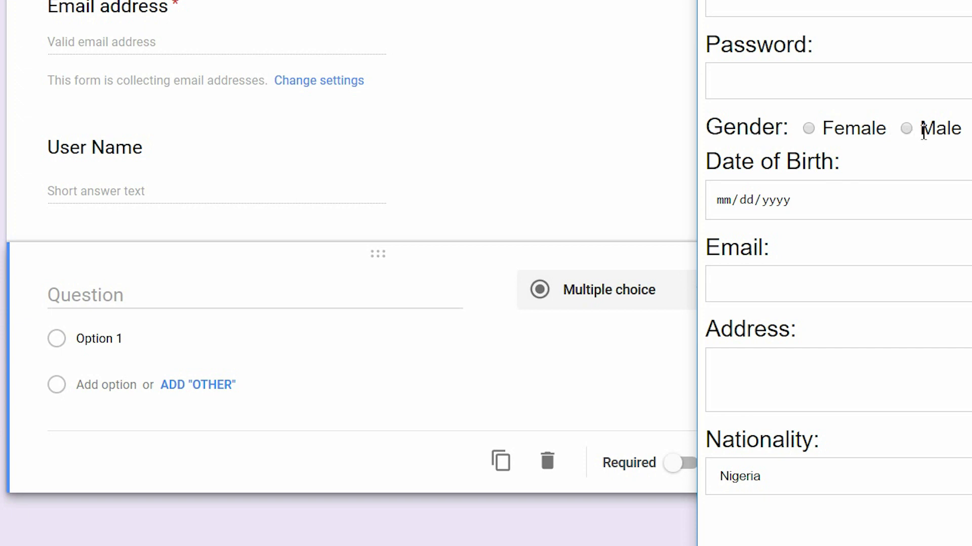
{"action": "left_click", "coordinate": [126, 295]}
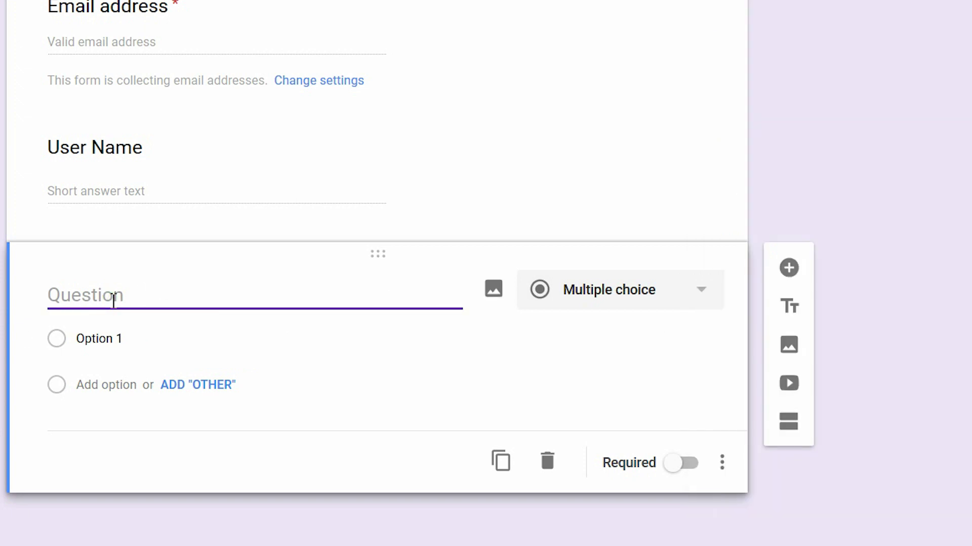
{"action": "type", "text": "Gender"}
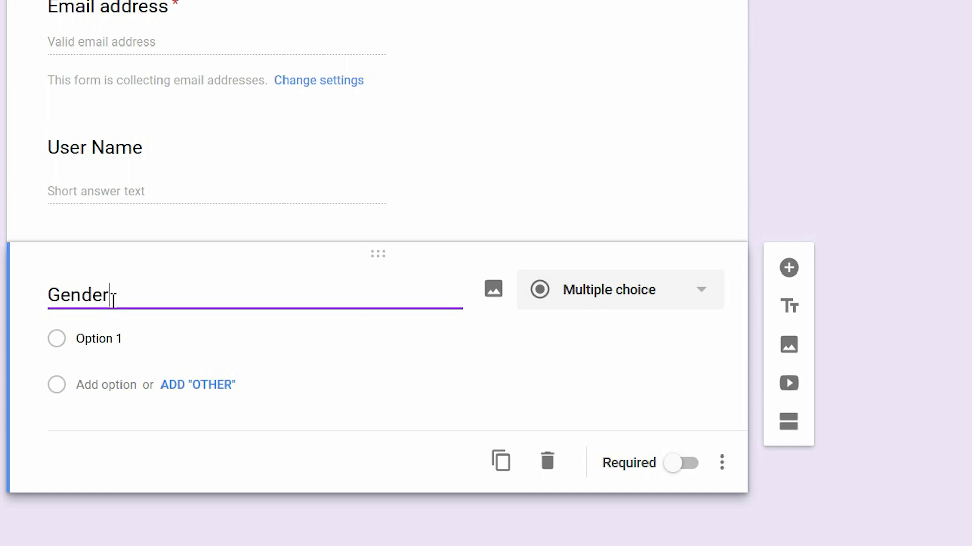
Give the Gender question the answer options Female and Male
{"action": "left_click", "coordinate": [99, 381]}
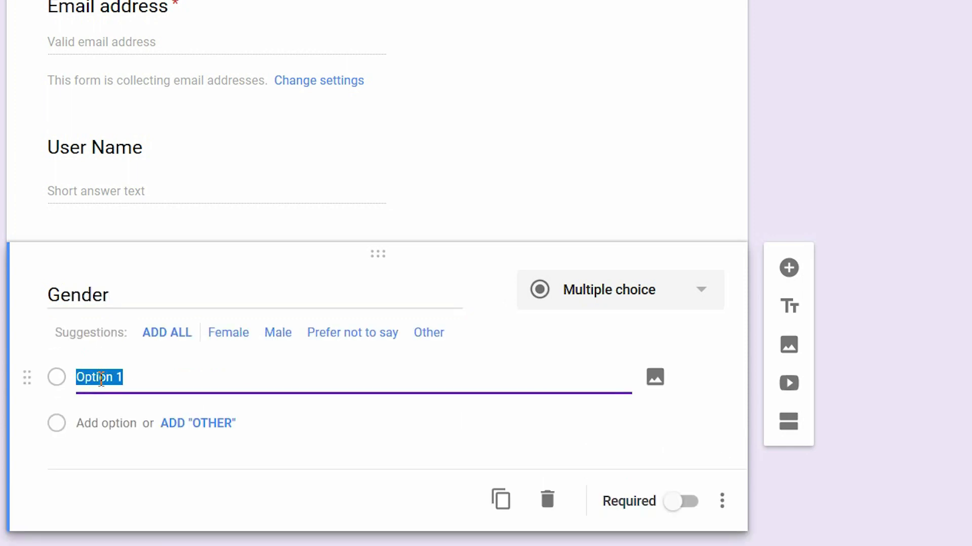
{"action": "type", "text": "Fe"}
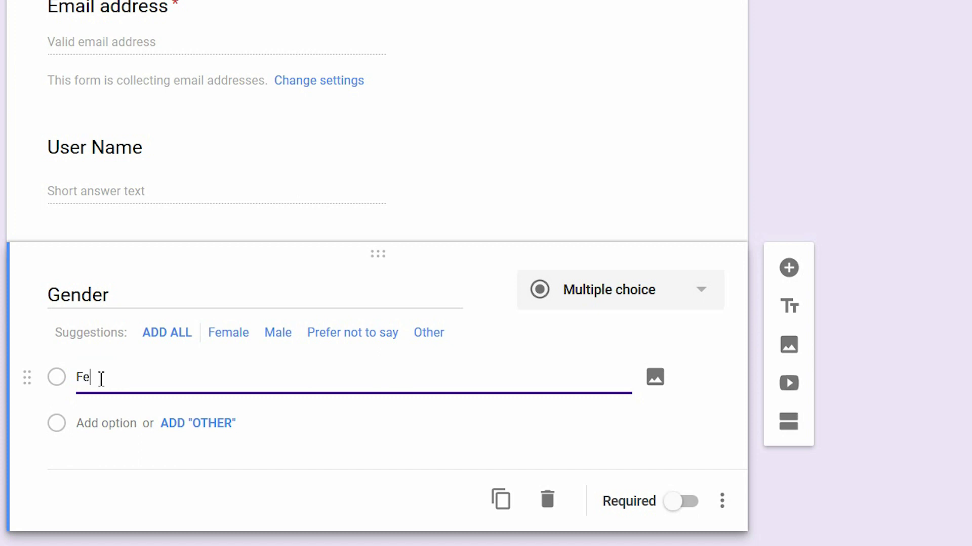
{"action": "type", "text": "male"}
{"action": "left_click", "coordinate": [99, 423]}
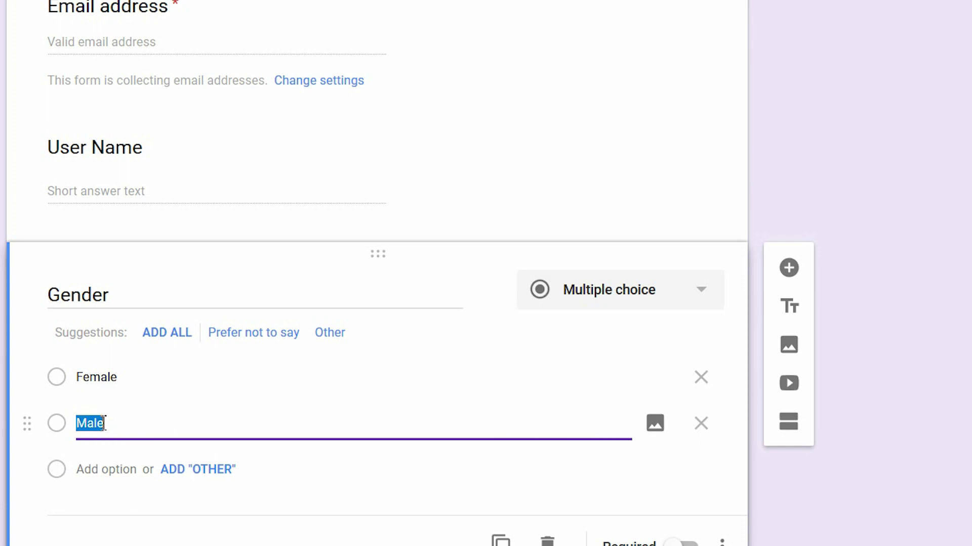
{"action": "type", "text": "M"}
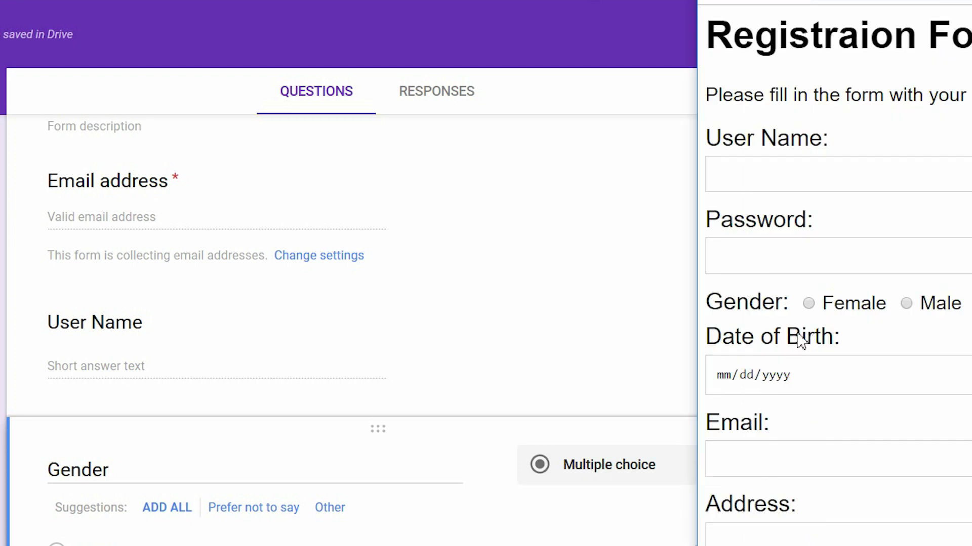
{"action": "scroll", "coordinate": [349, 328], "scroll_direction": "down", "scroll_amount": 2}
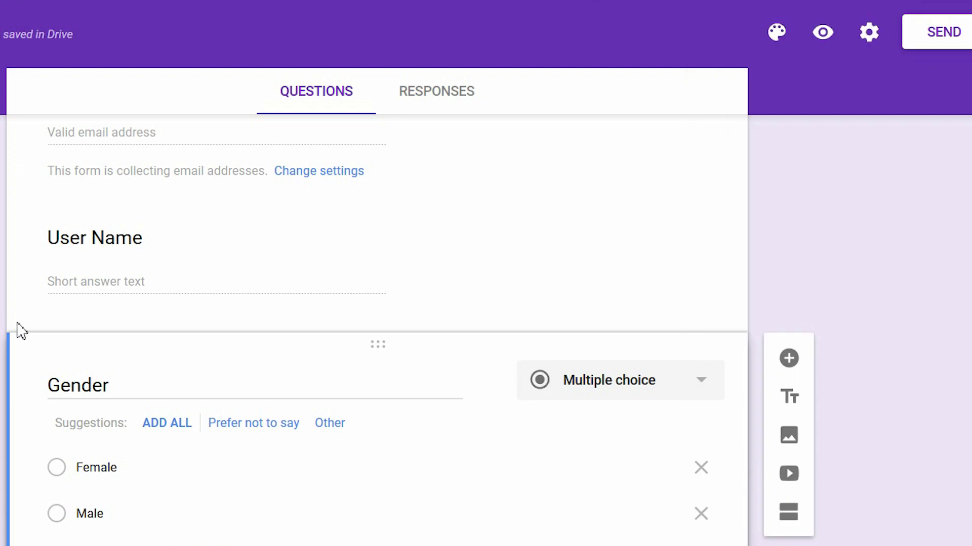
Add an 'Age Category' question with first choice '18 - 25 years'
{"action": "left_click", "coordinate": [796, 368]}
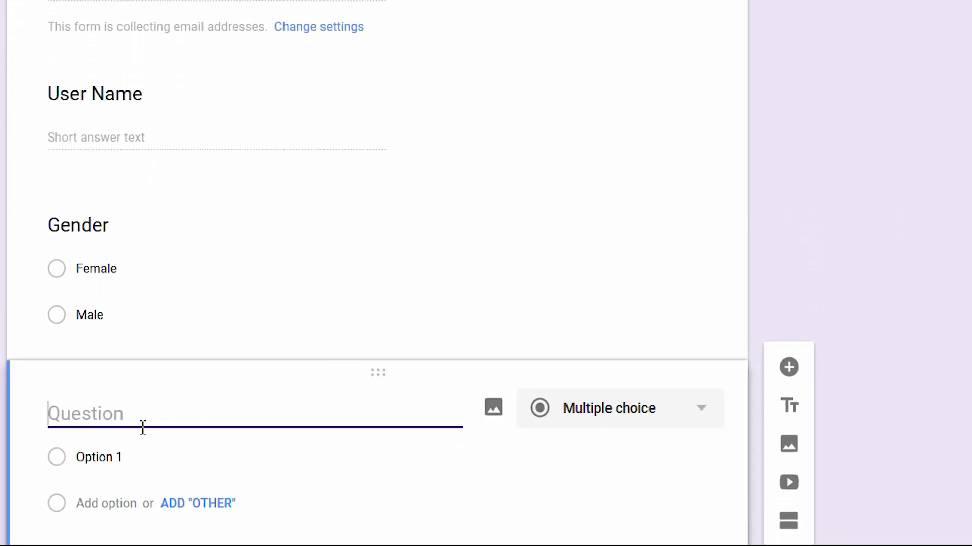
{"action": "type", "text": "Age Category"}
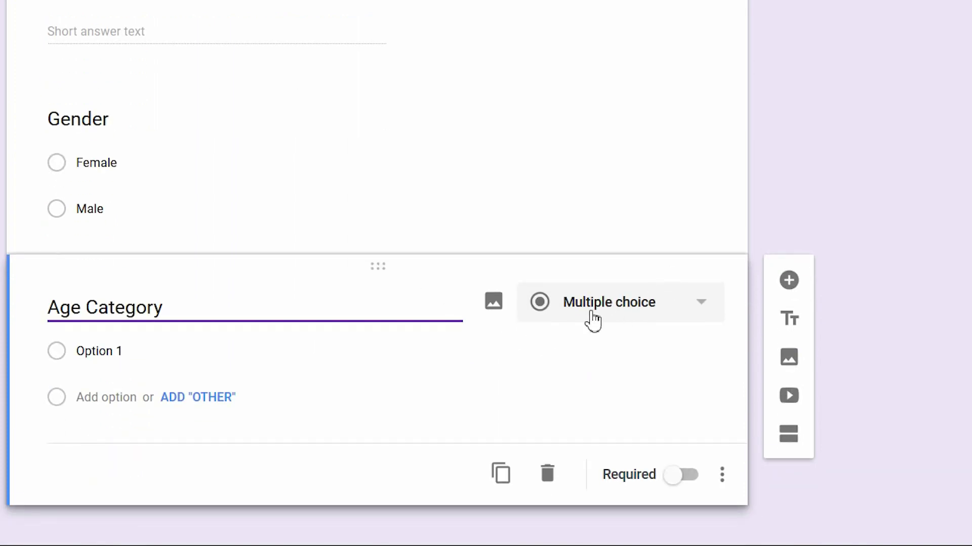
{"action": "left_click", "coordinate": [91, 331]}
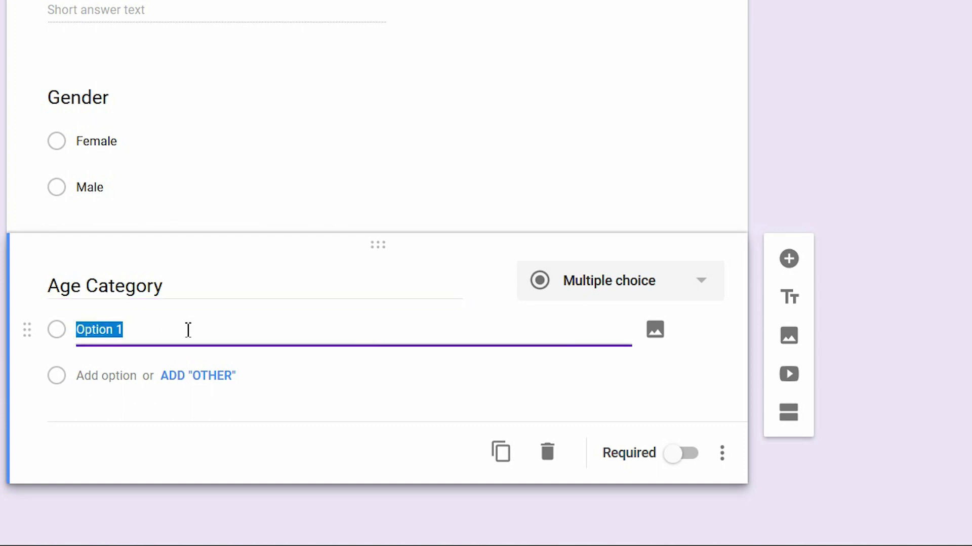
{"action": "type", "text": "18 -"}
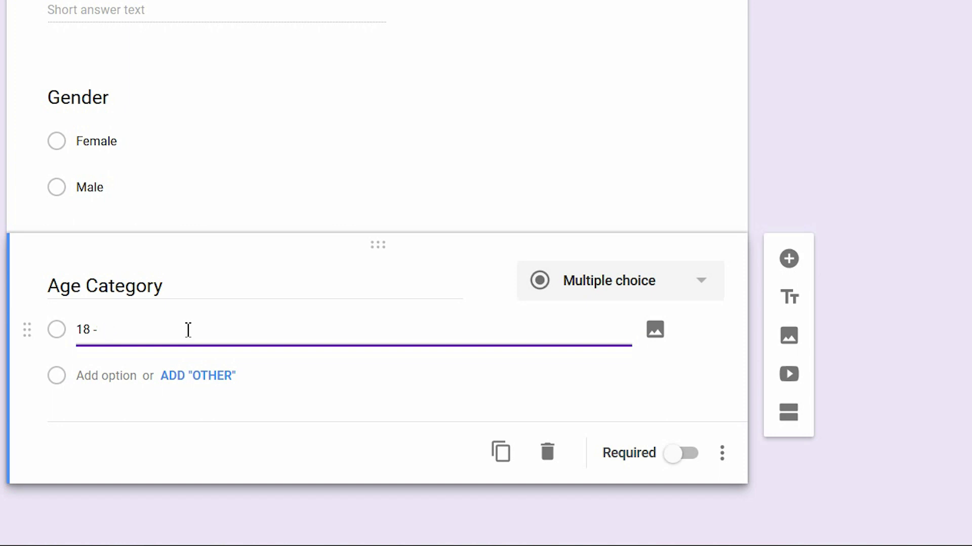
{"action": "type", "text": "5 years"}
Add the choices '26 - 35 years' and 'Above 36 years' to Age Category
{"action": "key", "text": "Return"}
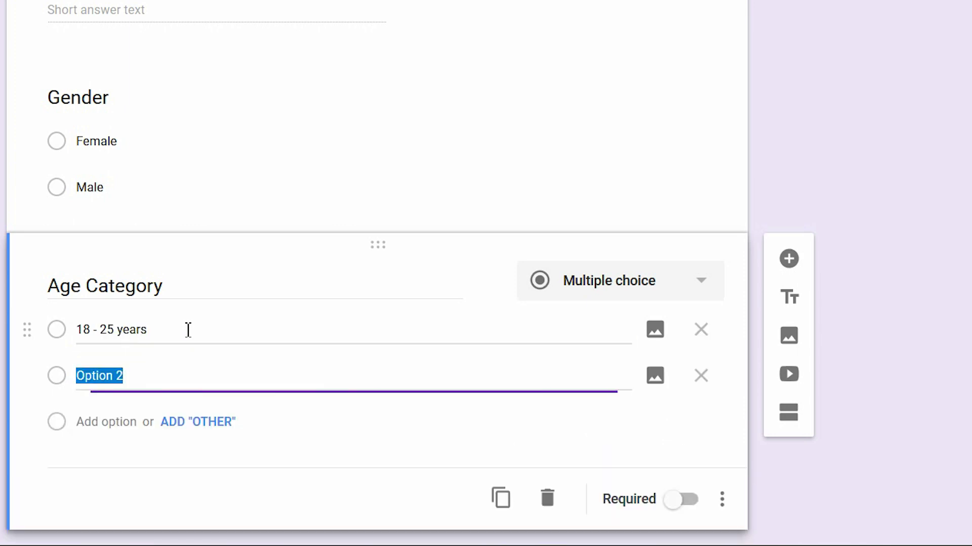
{"action": "type", "text": "26 - "}
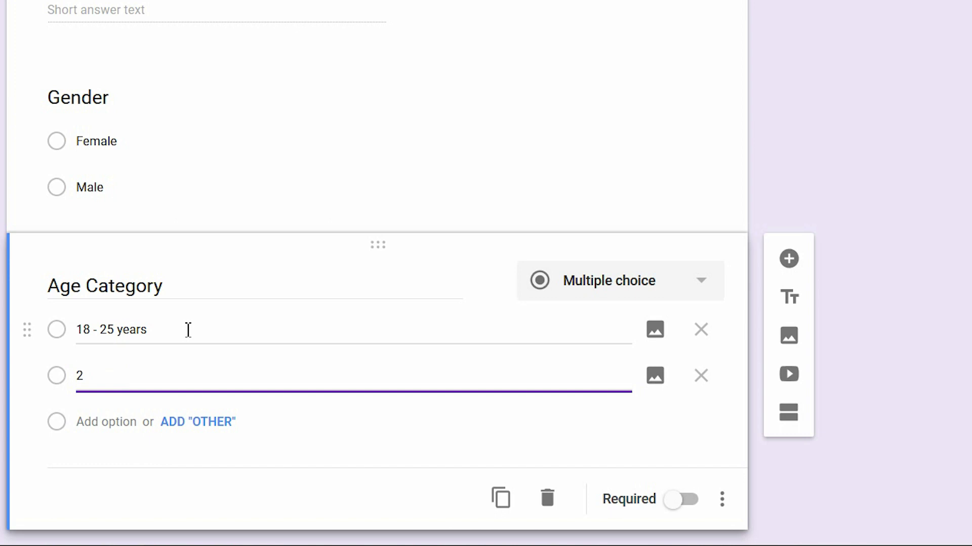
{"action": "type", "text": "35 years"}
{"action": "key", "text": "Return"}
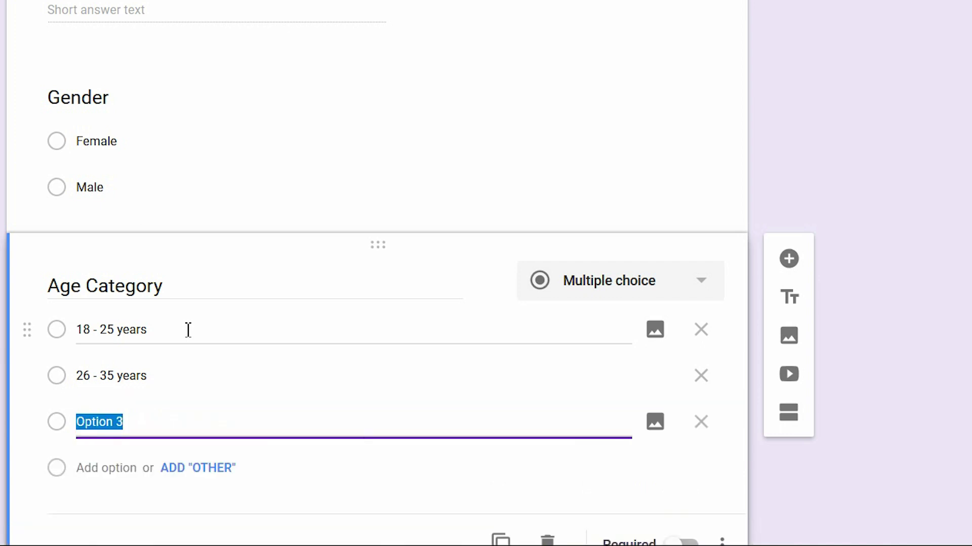
{"action": "type", "text": "36 "}
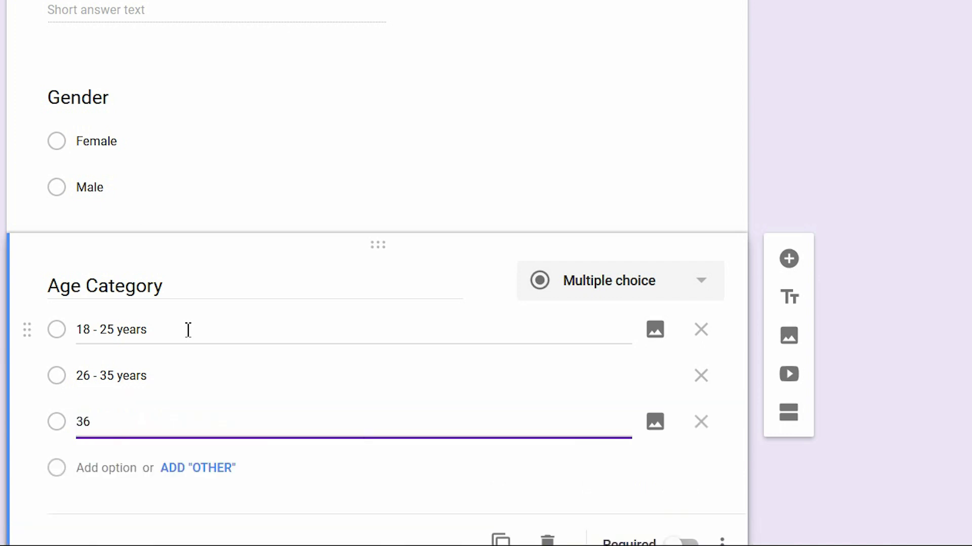
{"action": "type", "text": "years and above"}
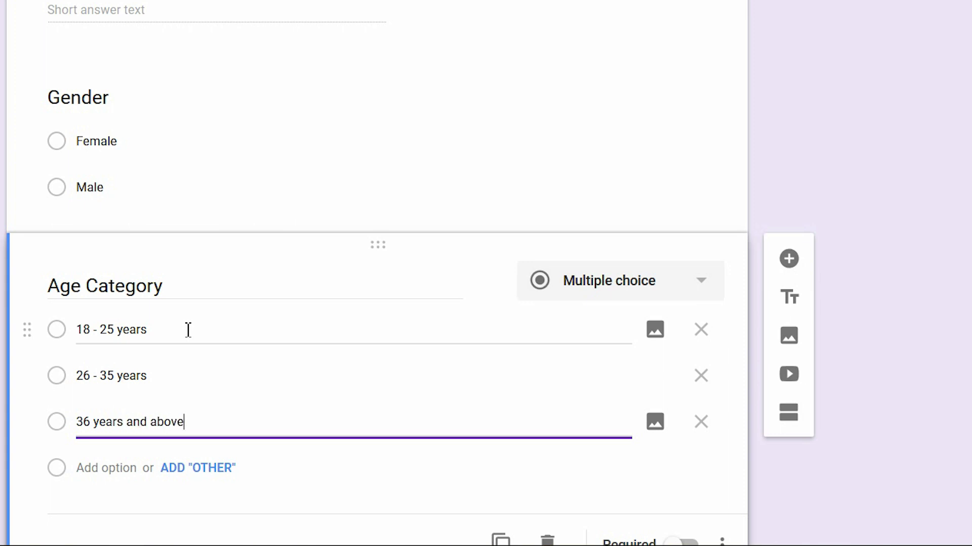
{"action": "key", "text": "ctrl+a"}
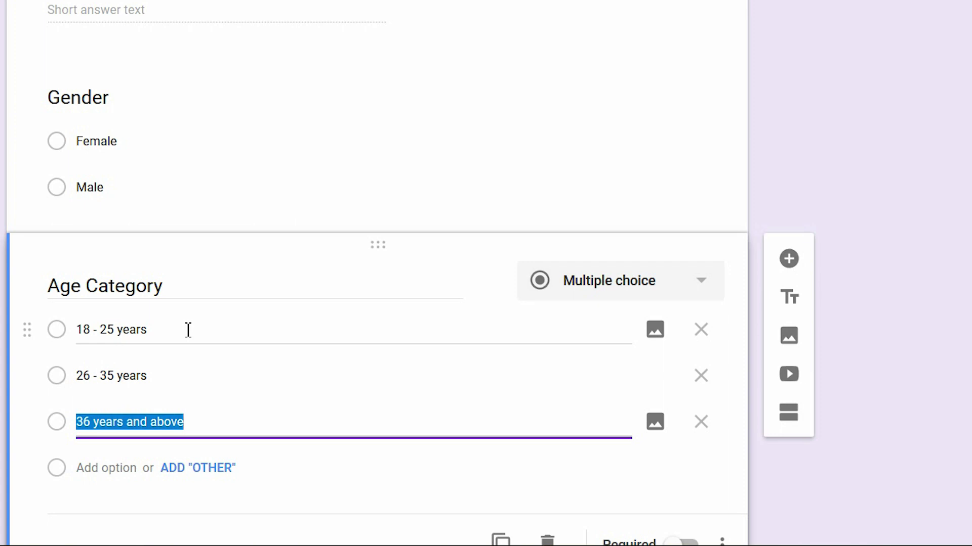
{"action": "type", "text": "A"}
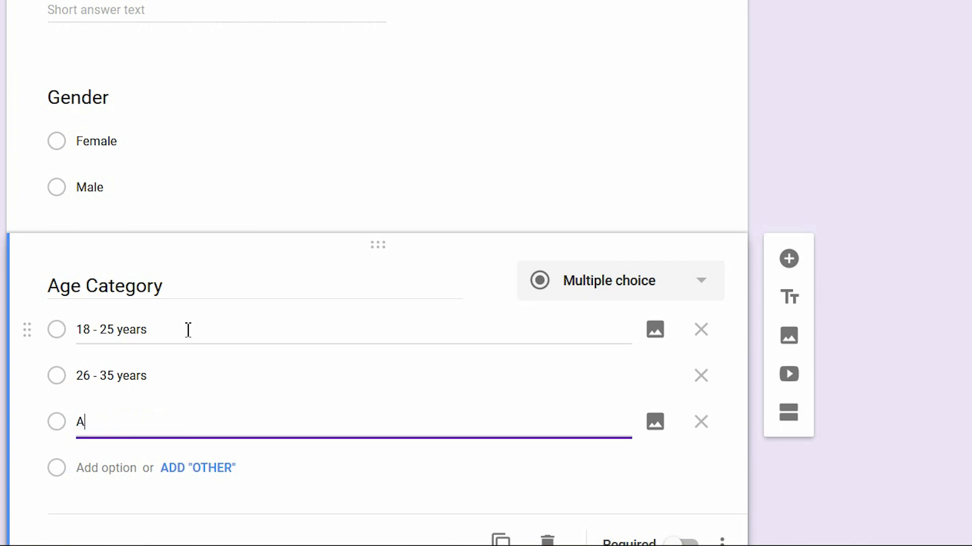
{"action": "type", "text": "bove 36 years"}
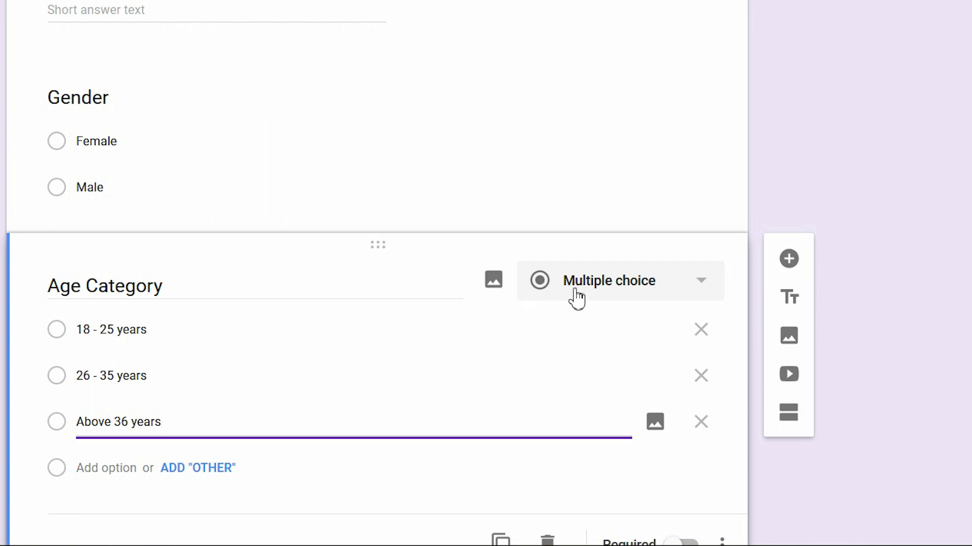
{"action": "left_click", "coordinate": [161, 475]}
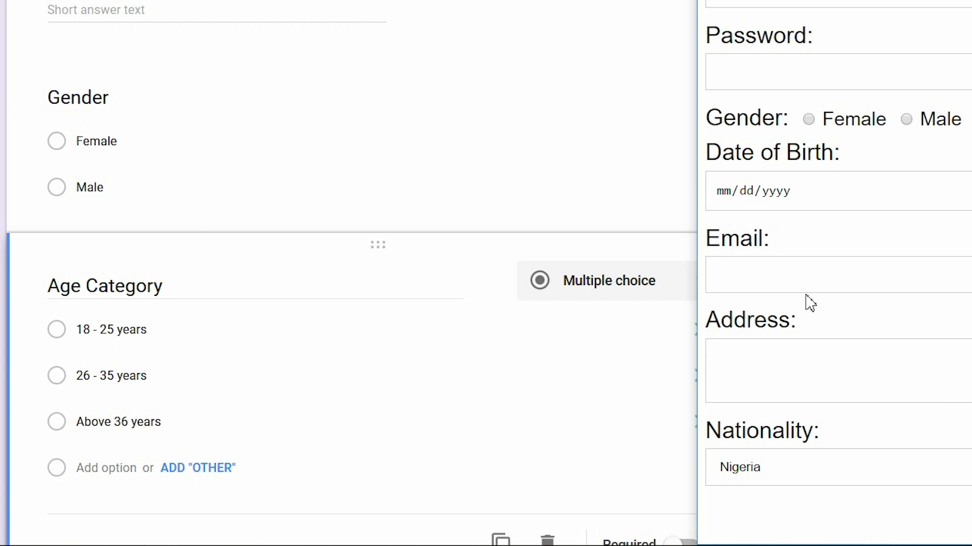
Add an 'Address' paragraph question, then a new blank question below it
{"action": "left_click", "coordinate": [423, 462]}
{"action": "left_click", "coordinate": [788, 259]}
{"action": "type", "text": "A"}
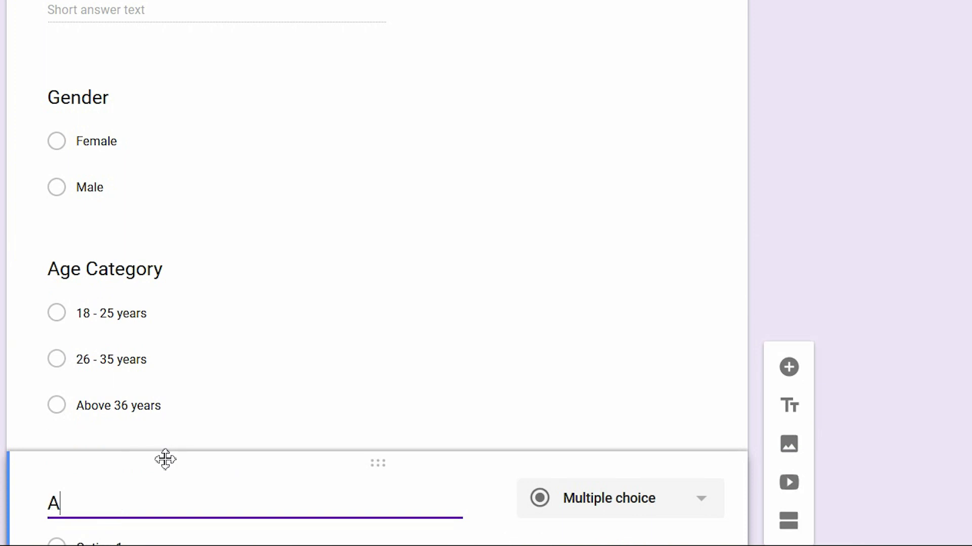
{"action": "type", "text": "ddress"}
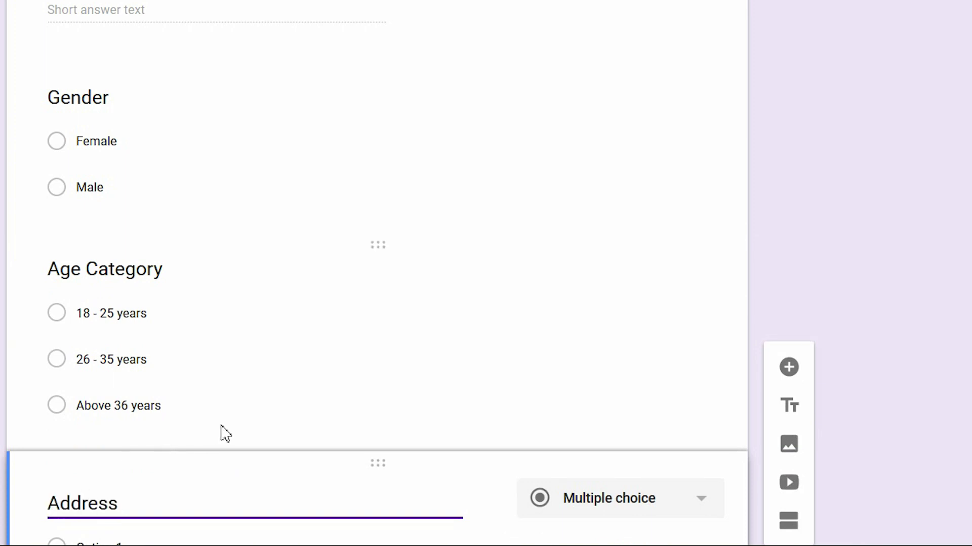
{"action": "scroll", "coordinate": [211, 433], "scroll_direction": "down", "scroll_amount": 4}
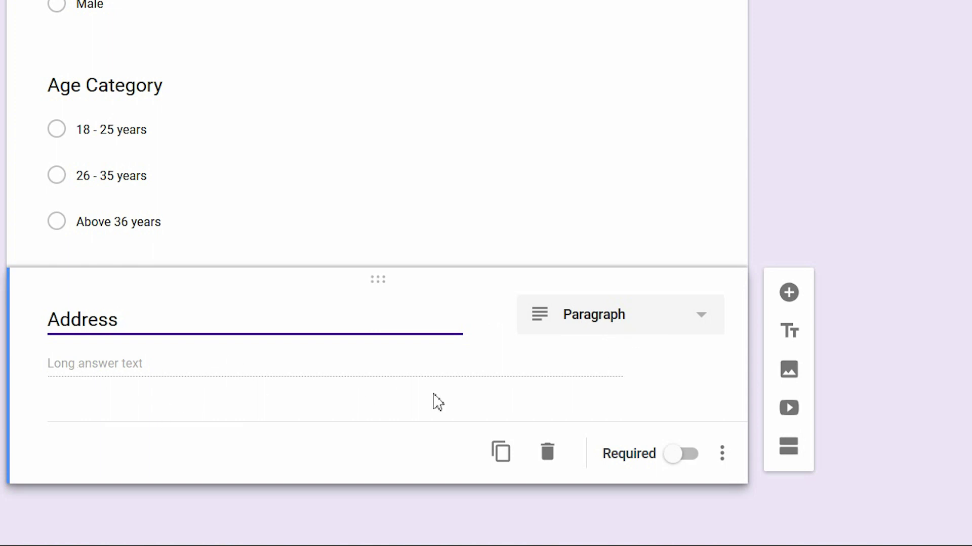
{"action": "left_click", "coordinate": [789, 294]}
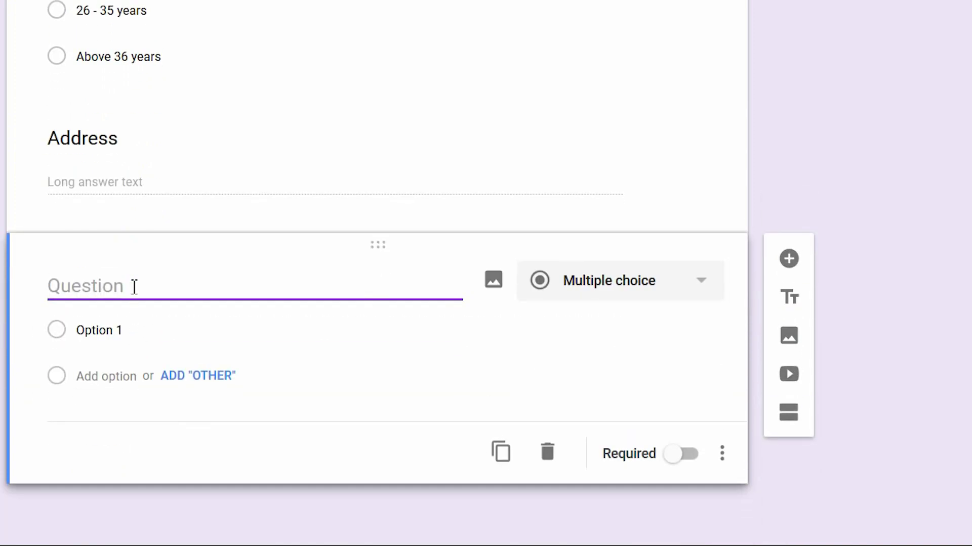
Title the new question 'Nationality' and make it a Dropdown question
{"action": "type", "text": "Nationality"}
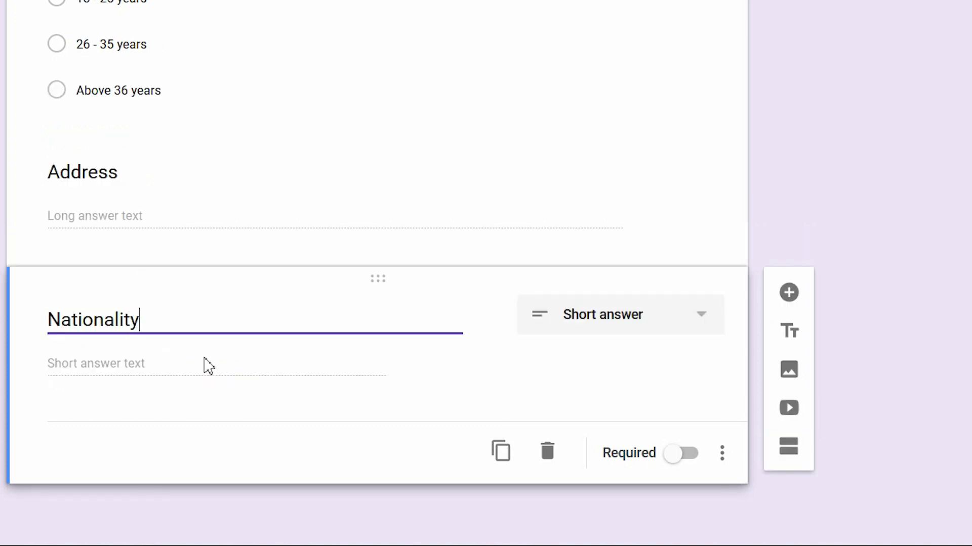
{"action": "left_click", "coordinate": [625, 330]}
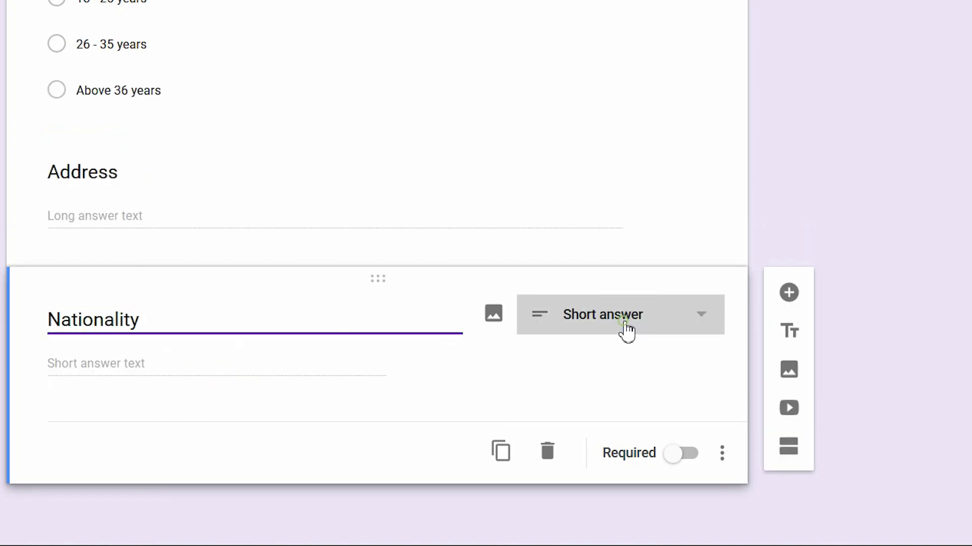
{"action": "left_click", "coordinate": [633, 204]}
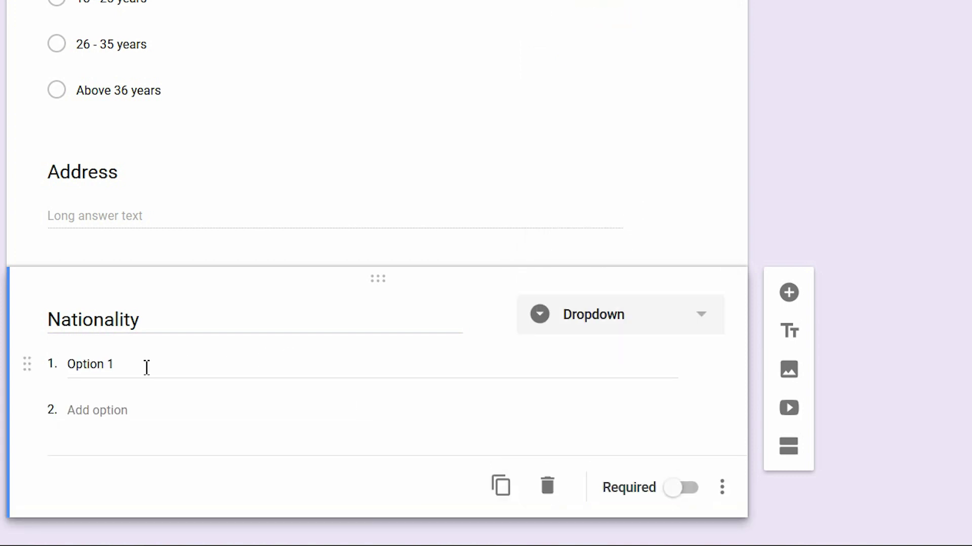
Enter the dropdown choices Nigeria, Ghana and India, and begin a fourth country
{"action": "left_click", "coordinate": [95, 364]}
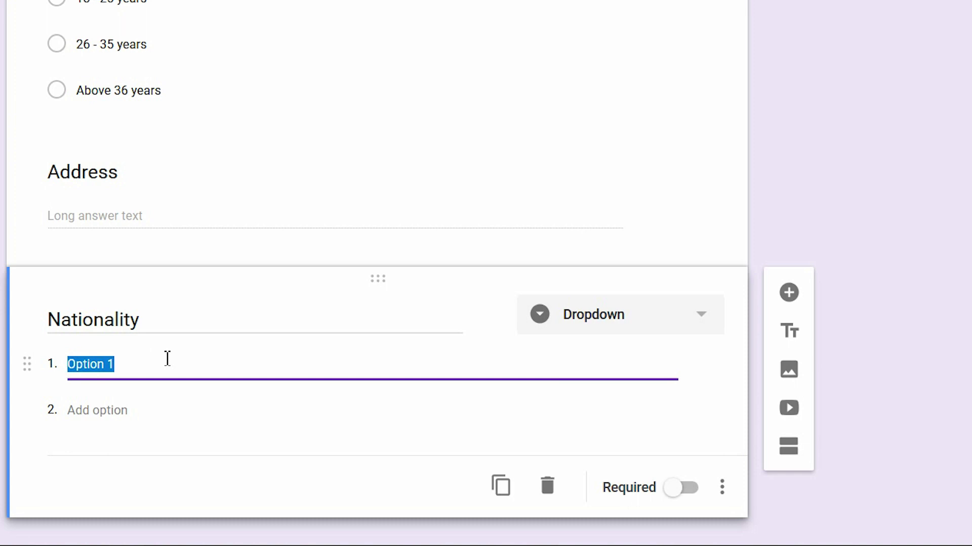
{"action": "type", "text": "Nigeria"}
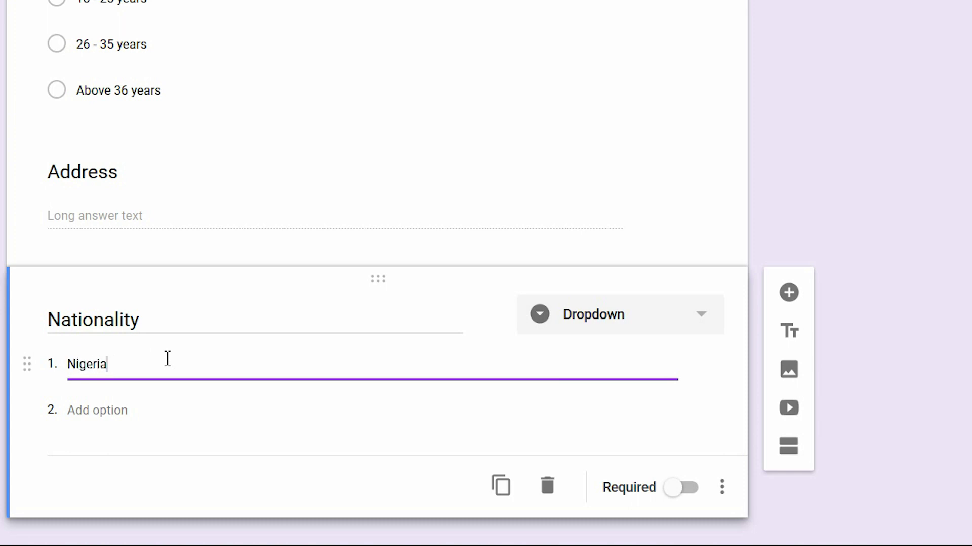
{"action": "key", "text": "Return"}
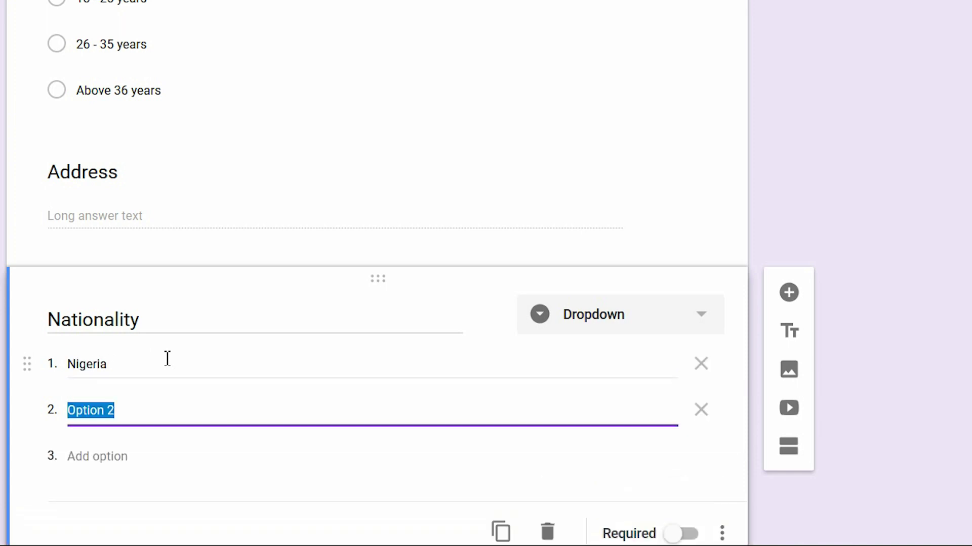
{"action": "type", "text": "Ghana"}
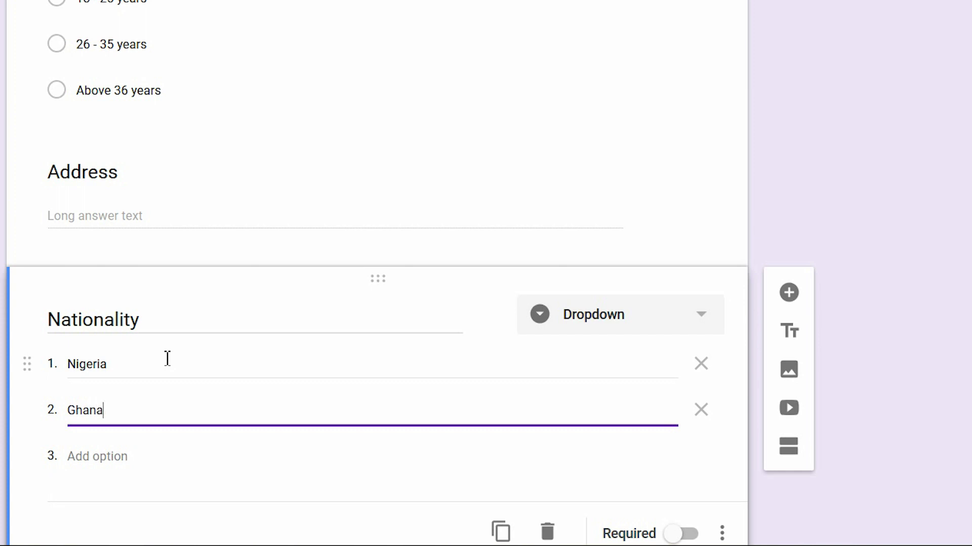
{"action": "key", "text": "Return"}
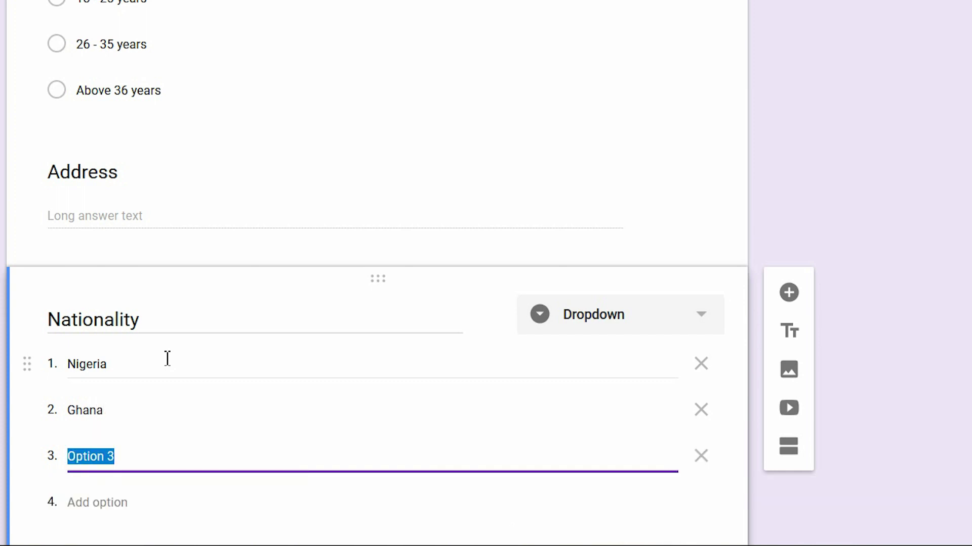
{"action": "type", "text": "India"}
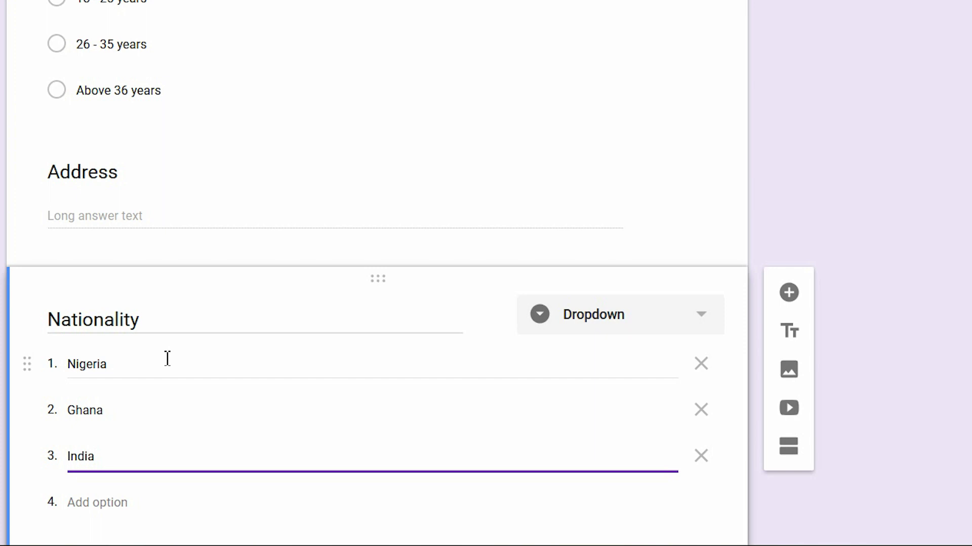
{"action": "key", "text": "Return"}
{"action": "type", "text": "Cana"}
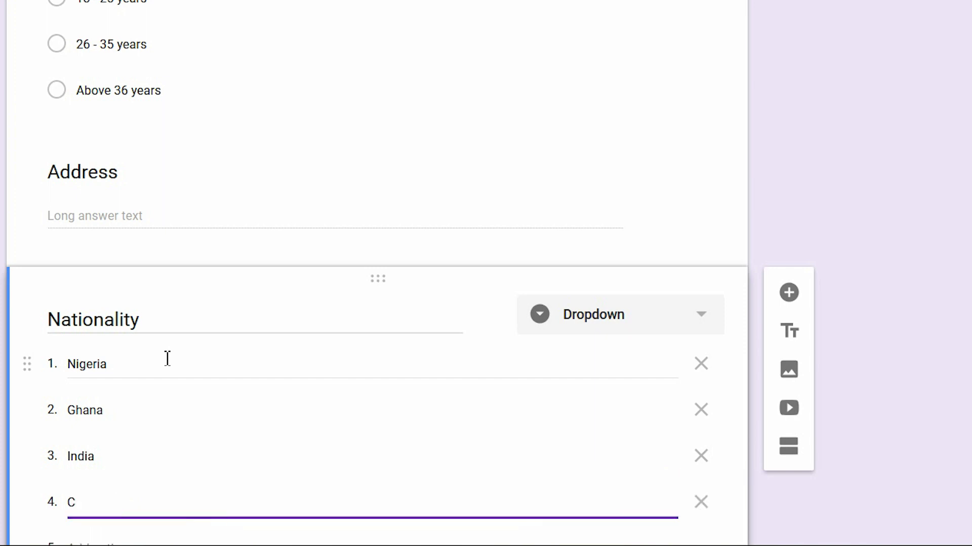
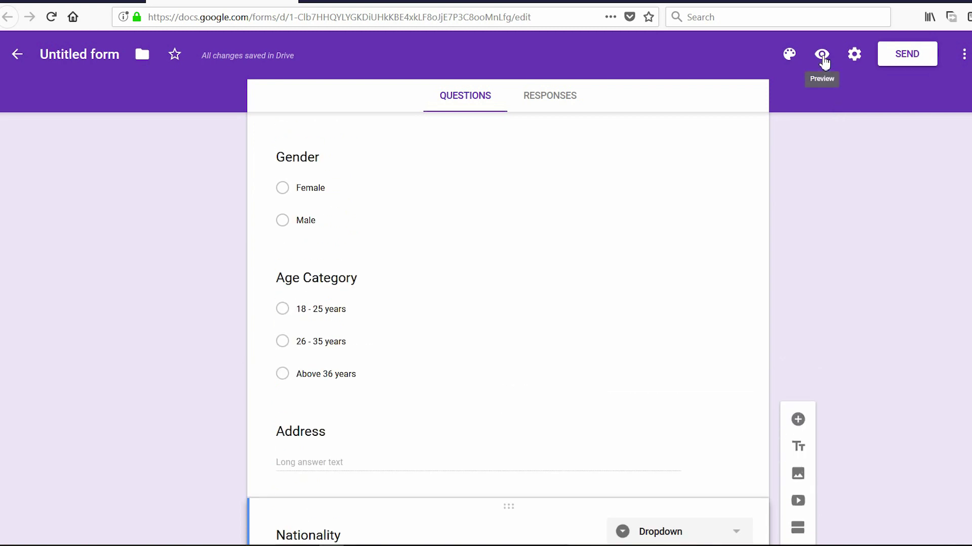
Open the live preview of the registration form
{"action": "left_click", "coordinate": [822, 55]}
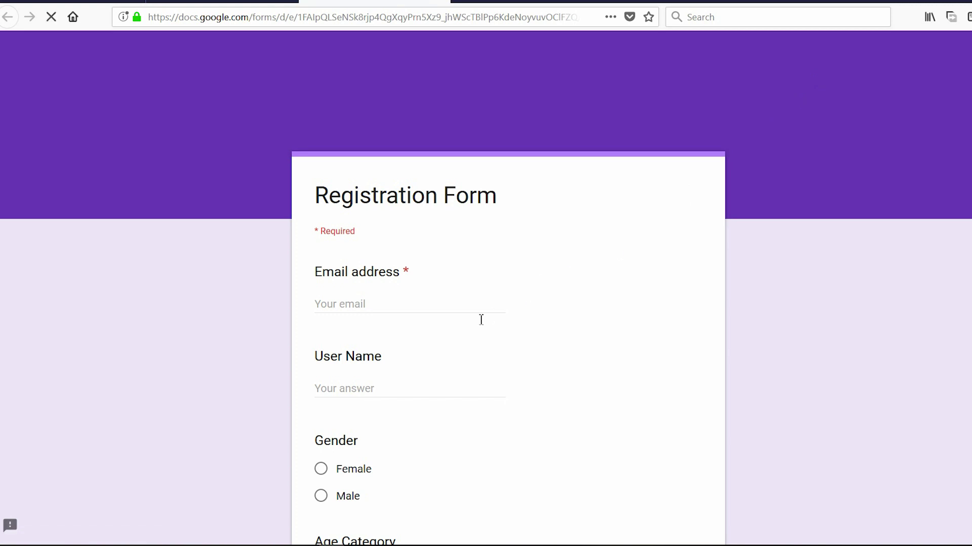
Scroll through the previewed form from Email address to Submit, then return to the editor tab
{"action": "scroll", "coordinate": [483, 295], "scroll_direction": "down", "scroll_amount": 3}
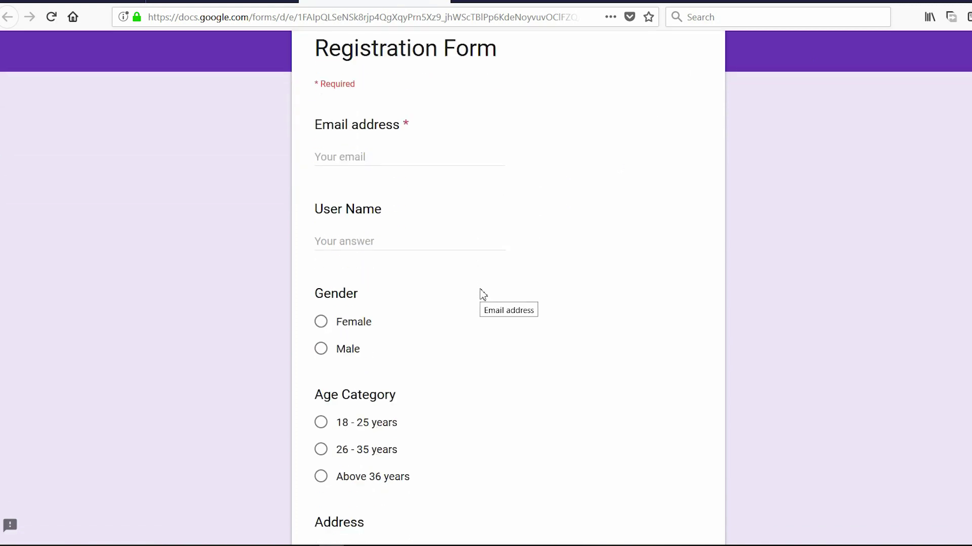
{"action": "scroll", "coordinate": [481, 162], "scroll_direction": "down", "scroll_amount": 3}
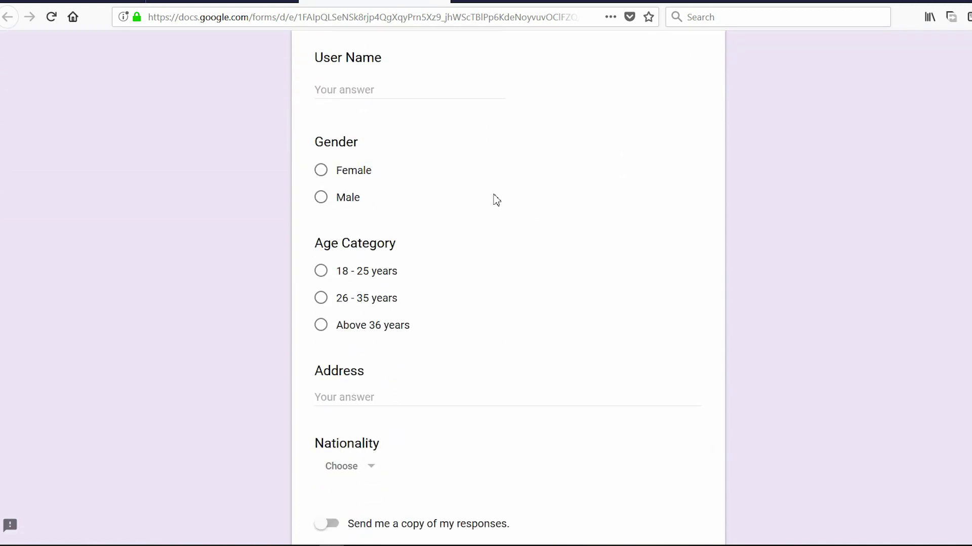
{"action": "scroll", "coordinate": [496, 200], "scroll_direction": "down", "scroll_amount": 3}
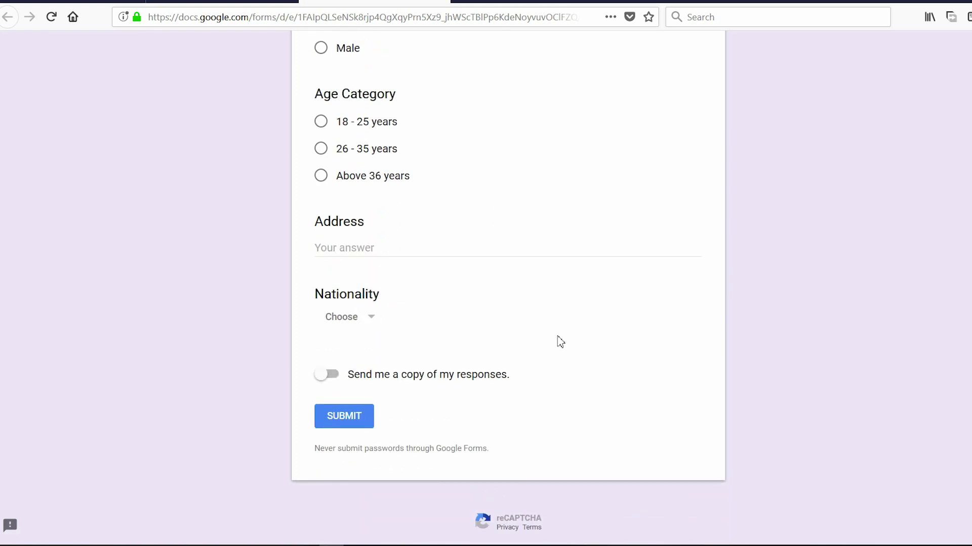
{"action": "scroll", "coordinate": [540, 243], "scroll_direction": "up", "scroll_amount": 9}
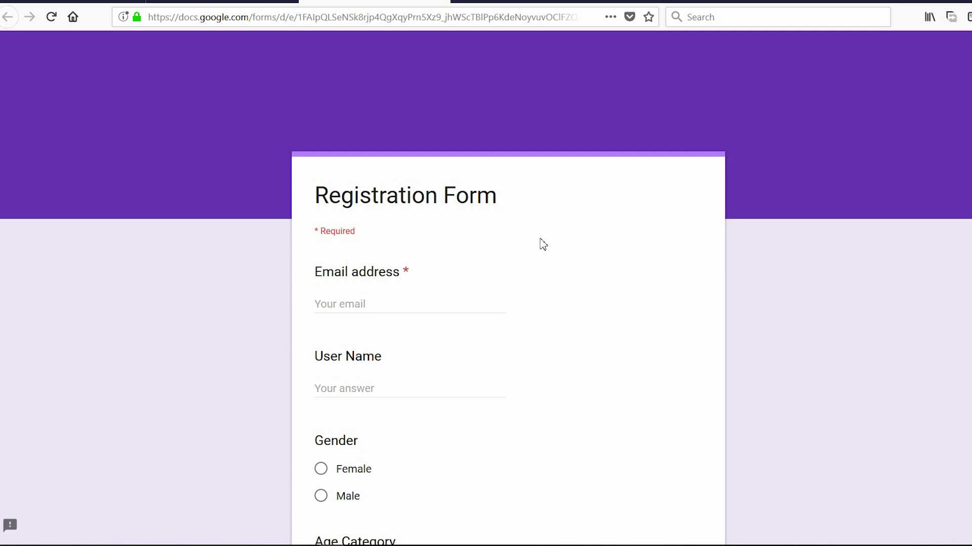
{"action": "key", "text": "ctrl+Page_Up"}
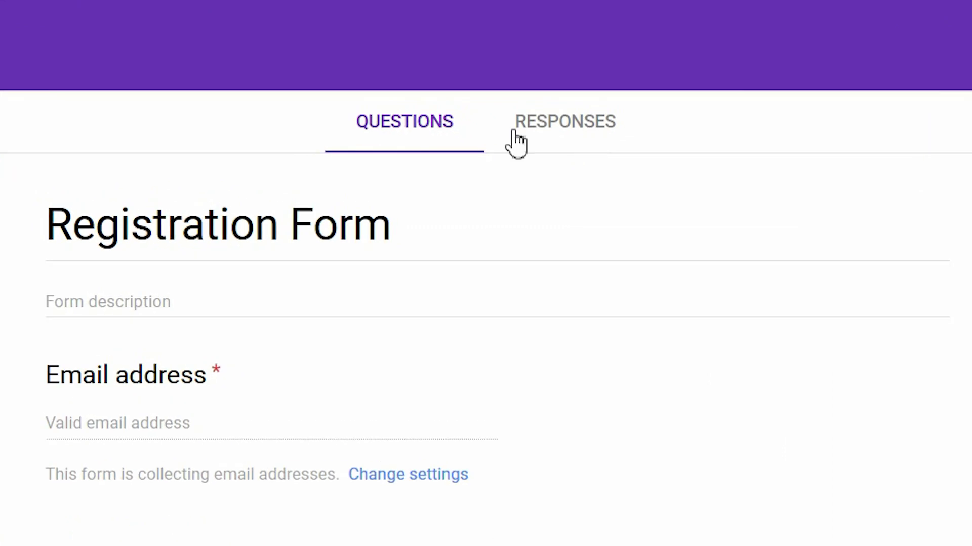
Create a new Registration Form (Responses) spreadsheet from the Responses tab
{"action": "left_click", "coordinate": [577, 129]}
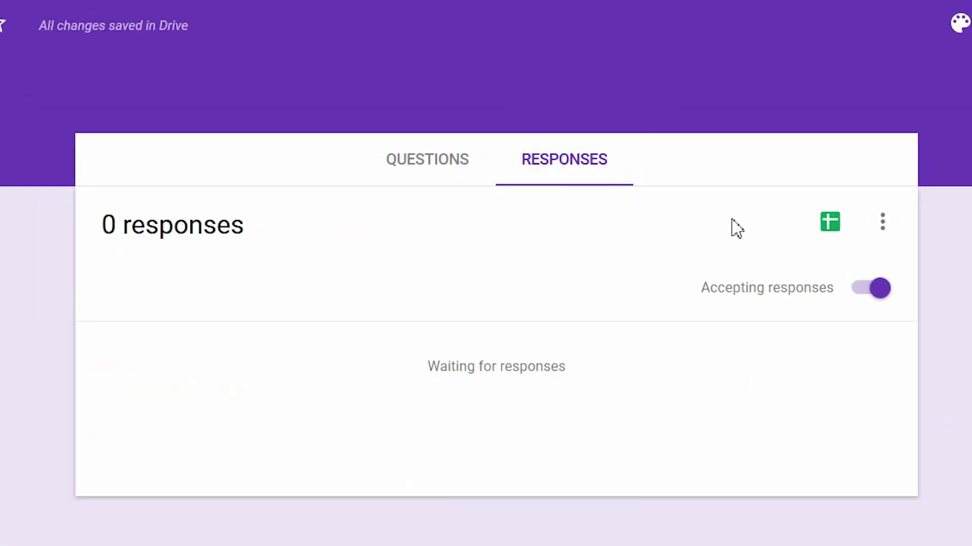
{"action": "left_click", "coordinate": [831, 223]}
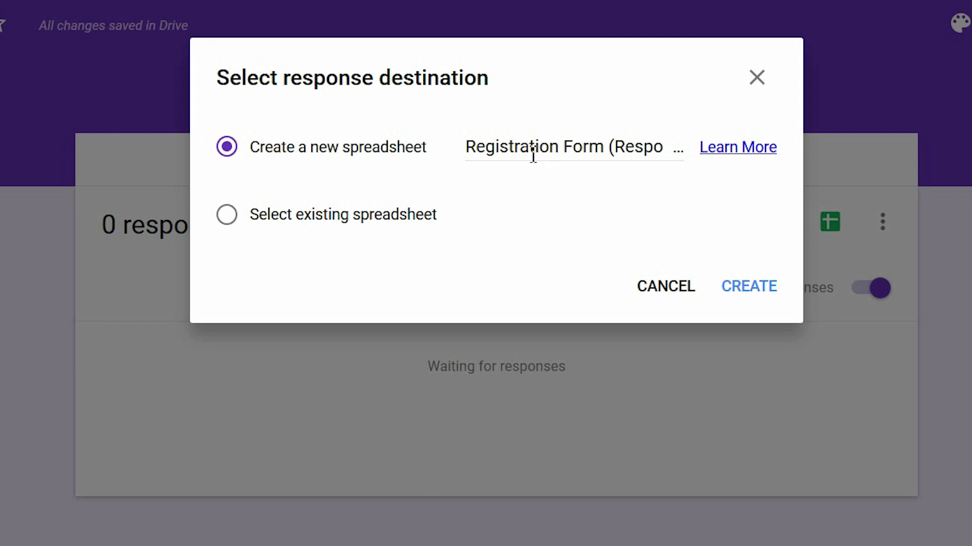
{"action": "left_click", "coordinate": [757, 296]}
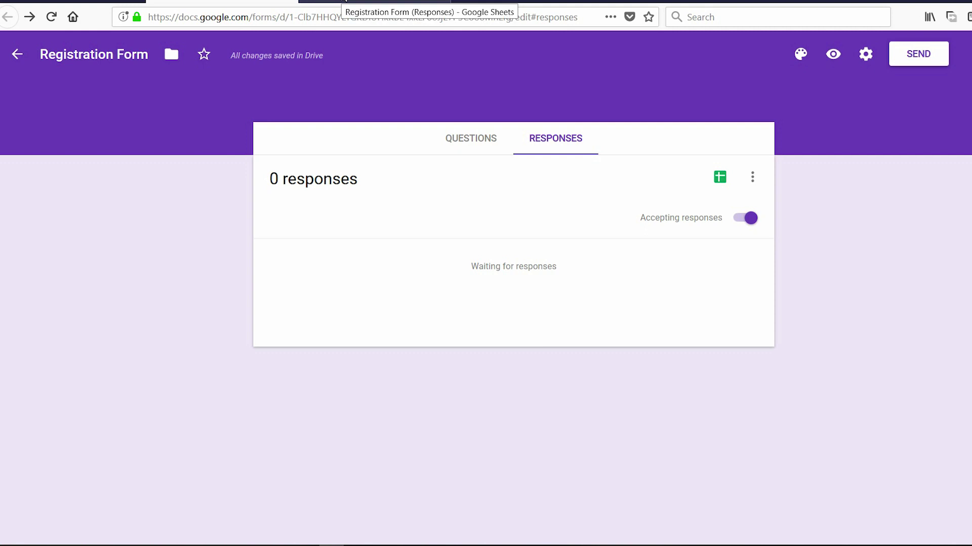
Check the new response sheet, then return to the questions and open the live form
{"action": "left_click", "coordinate": [343, 1]}
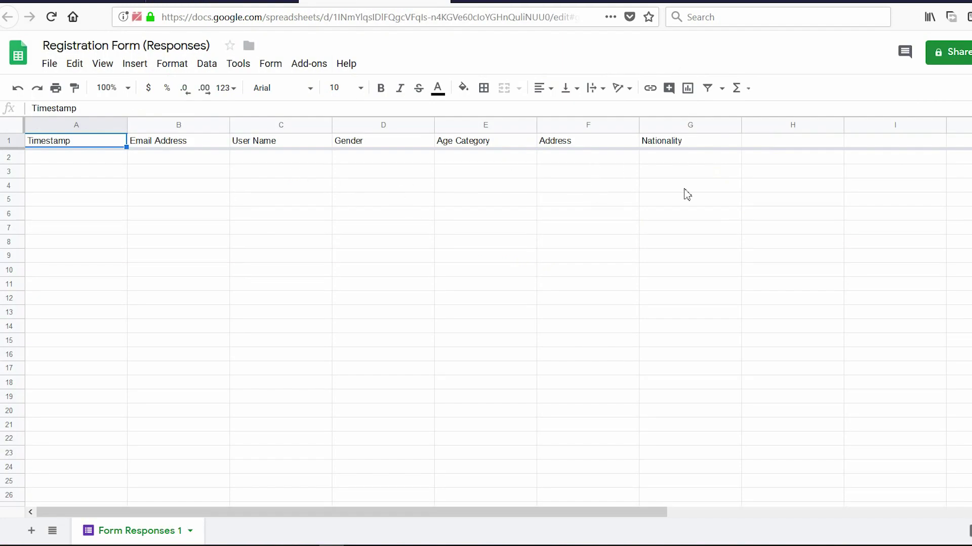
{"action": "left_click", "coordinate": [273, 2]}
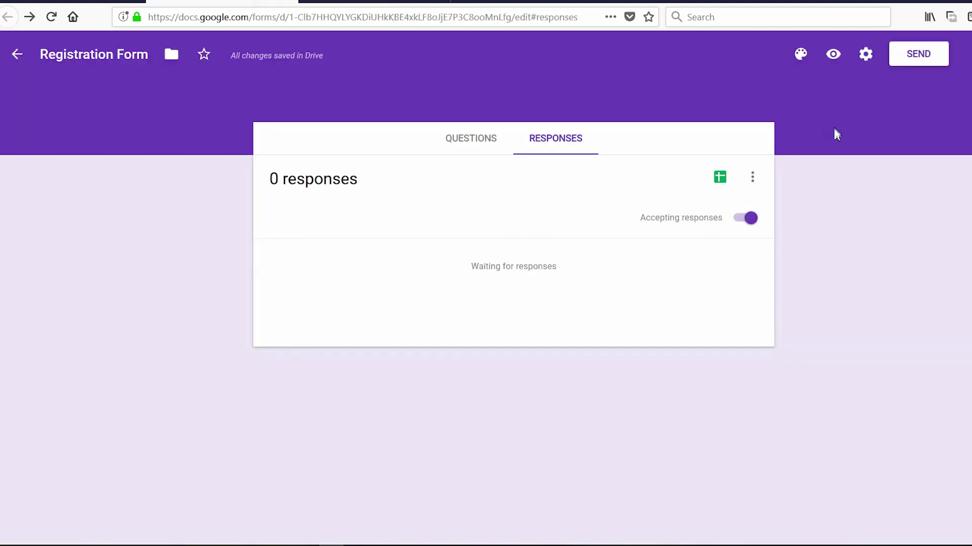
{"action": "left_click", "coordinate": [480, 139]}
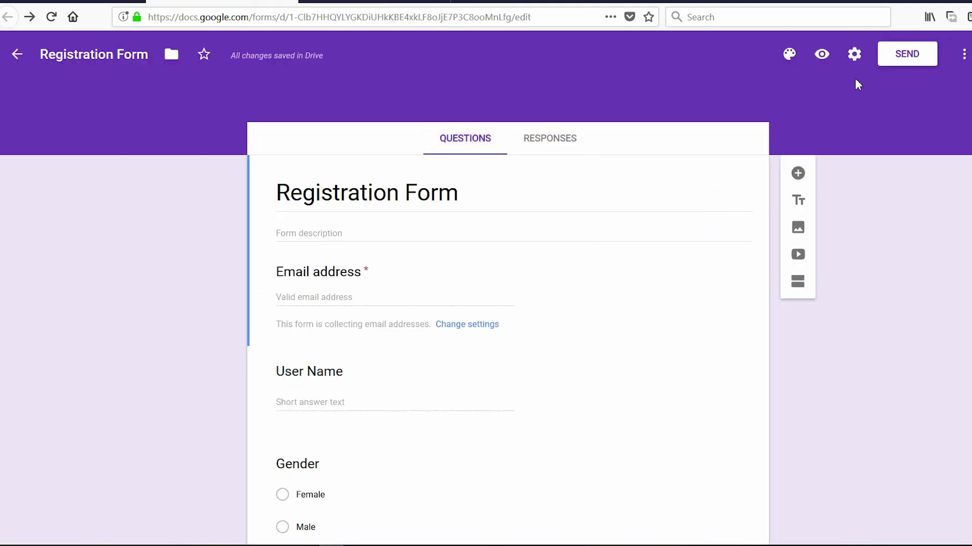
{"action": "left_click", "coordinate": [822, 54]}
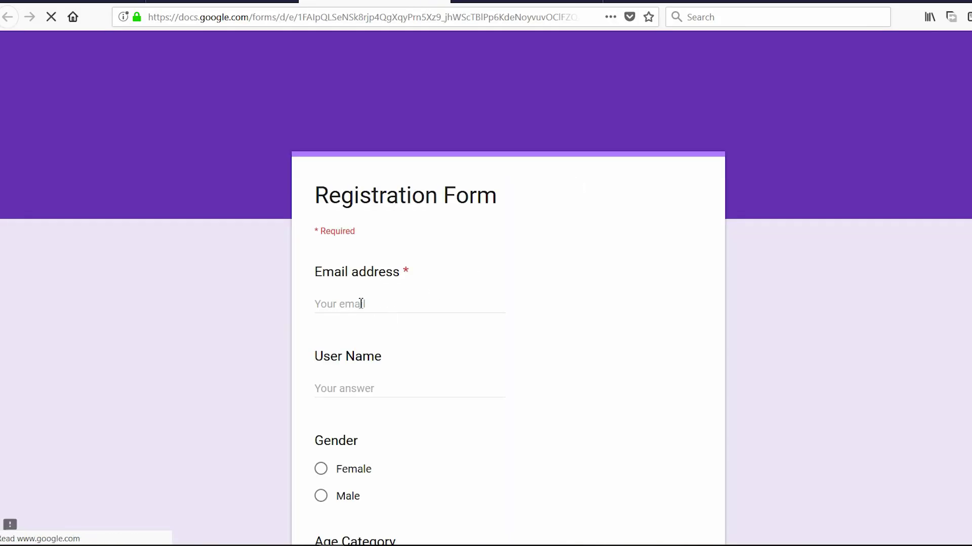
Enter the respondent's email and user name, and choose Male and Above 36 years
{"action": "left_click", "coordinate": [361, 304]}
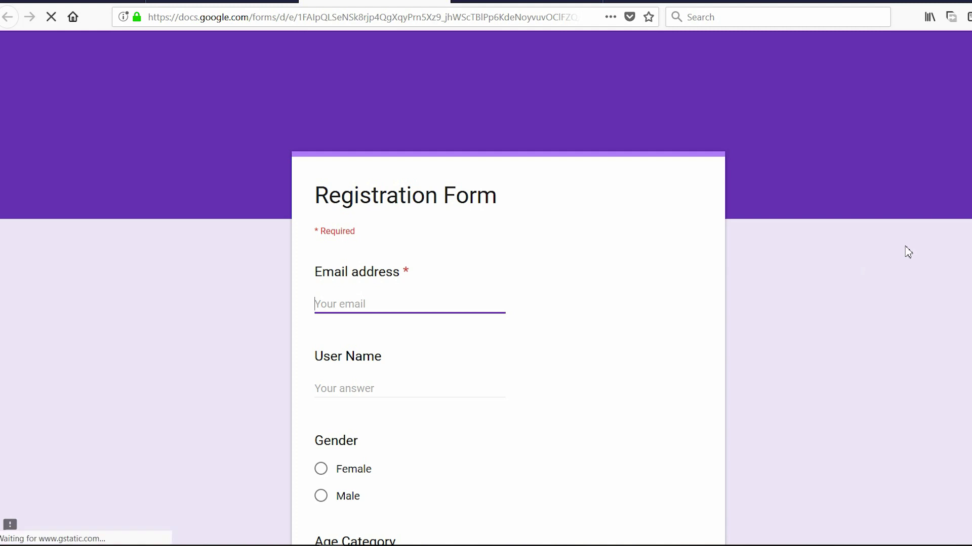
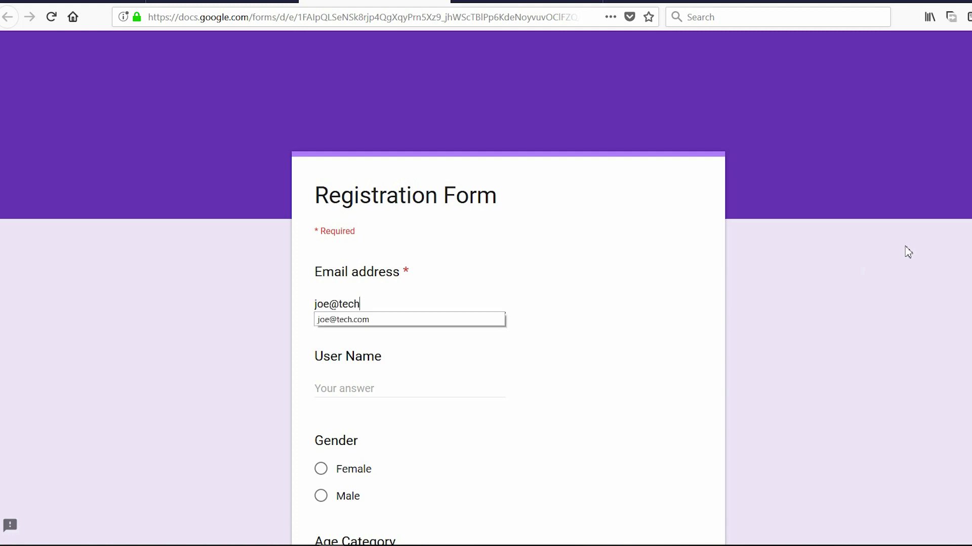
{"action": "key", "text": "Tab"}
{"action": "type", "text": "Jonathan"}
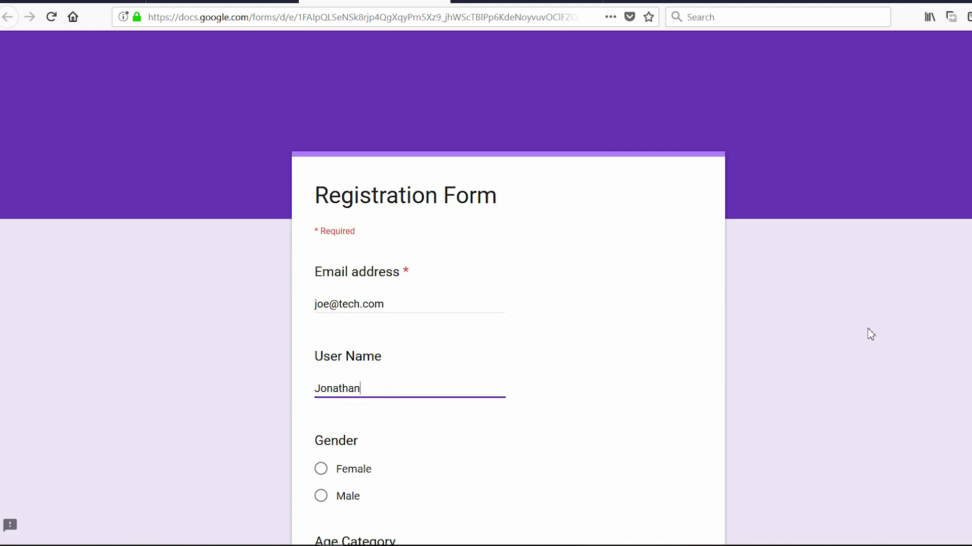
{"action": "scroll", "coordinate": [879, 330], "scroll_direction": "down", "scroll_amount": 4}
{"action": "left_click", "coordinate": [348, 277]}
{"action": "left_click", "coordinate": [375, 400]}
Enter Lagos as the address, pick Nigeria, submit, and check the response sheet
{"action": "scroll", "coordinate": [565, 380], "scroll_direction": "down", "scroll_amount": 1}
{"action": "scroll", "coordinate": [566, 380], "scroll_direction": "down", "scroll_amount": 2}
{"action": "left_click", "coordinate": [369, 325]}
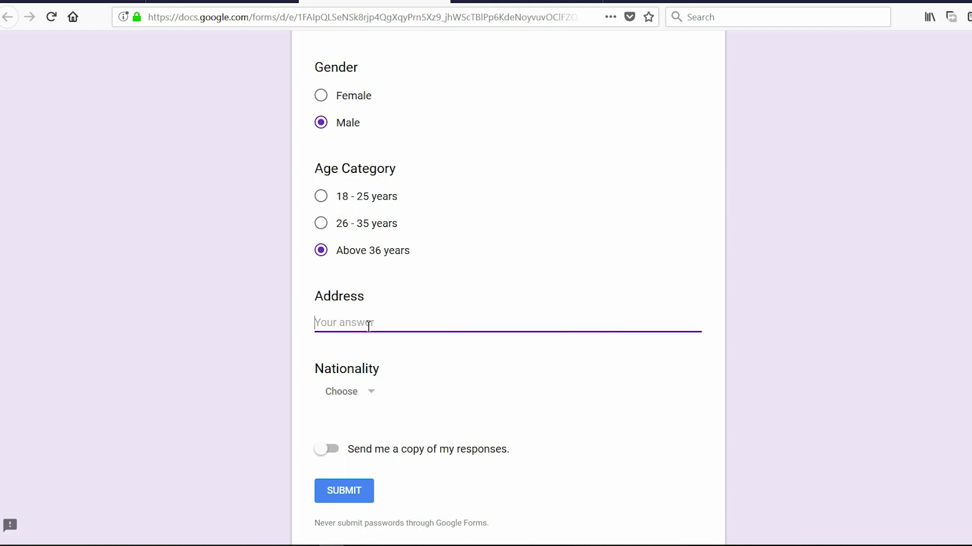
{"action": "type", "text": "Lagos"}
{"action": "left_click", "coordinate": [357, 392]}
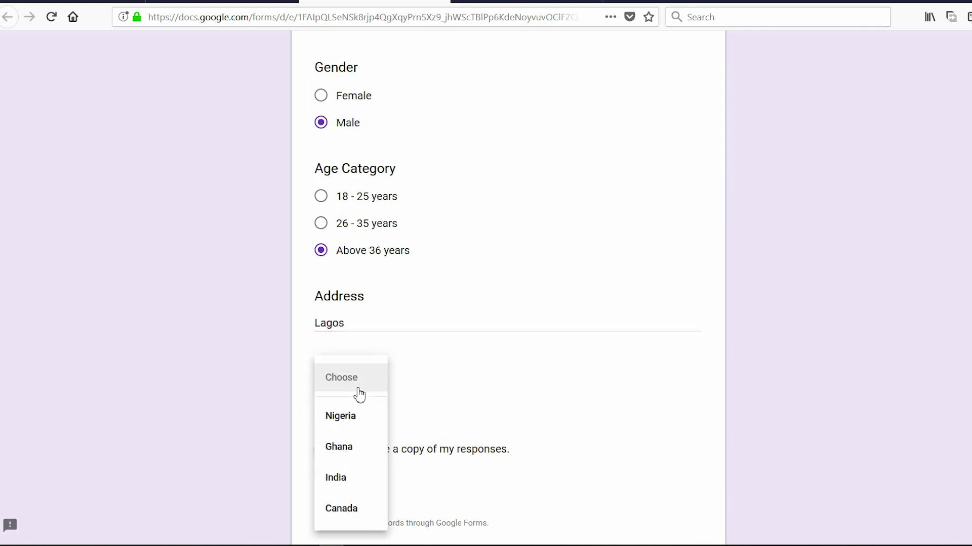
{"action": "left_click", "coordinate": [354, 424]}
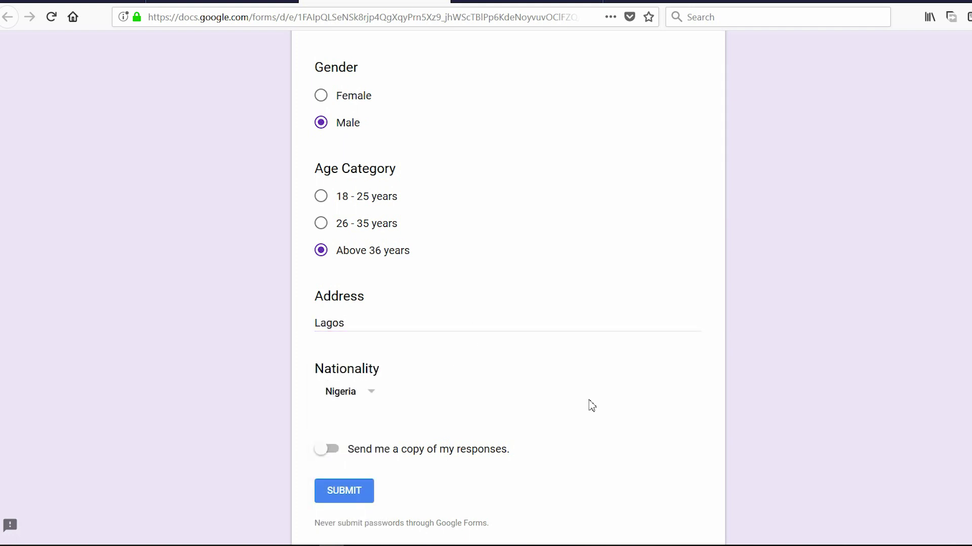
{"action": "left_click", "coordinate": [342, 497]}
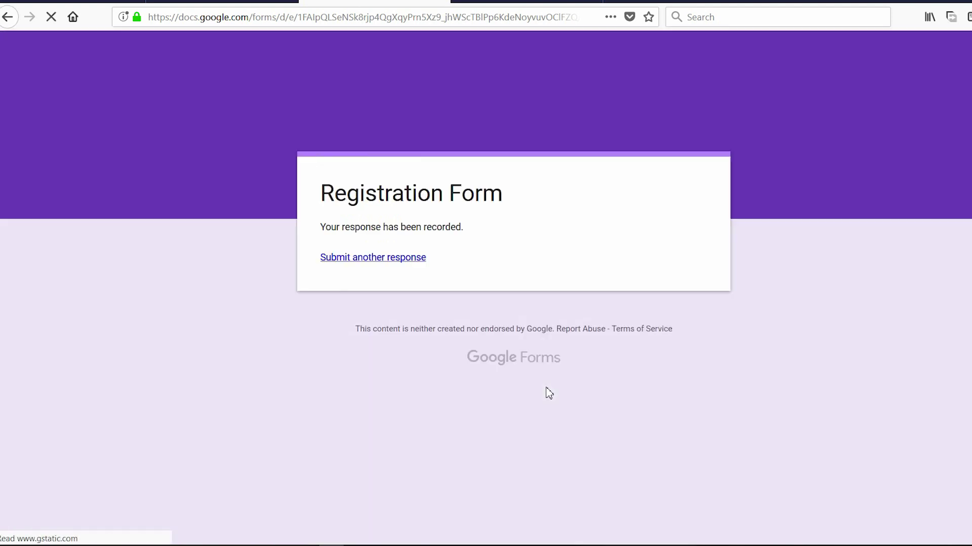
{"action": "left_click", "coordinate": [508, 1]}
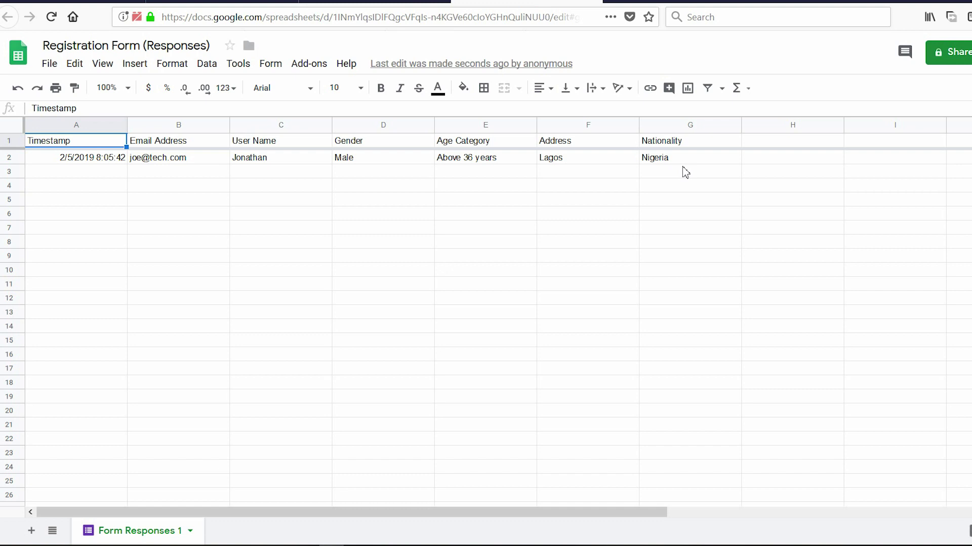
Start another response, entering the user name and choosing Female and 26 - 35 years
{"action": "left_click", "coordinate": [375, 1]}
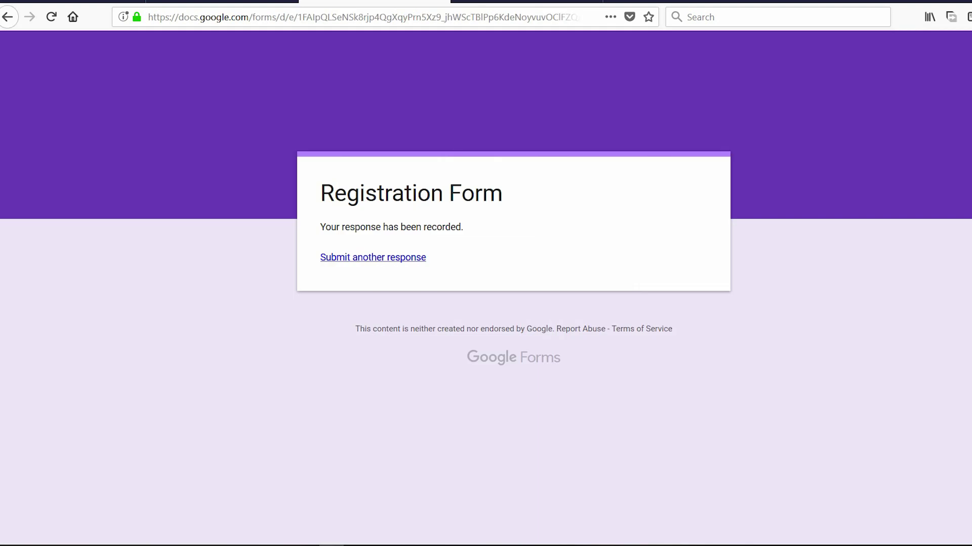
{"action": "left_click", "coordinate": [377, 258]}
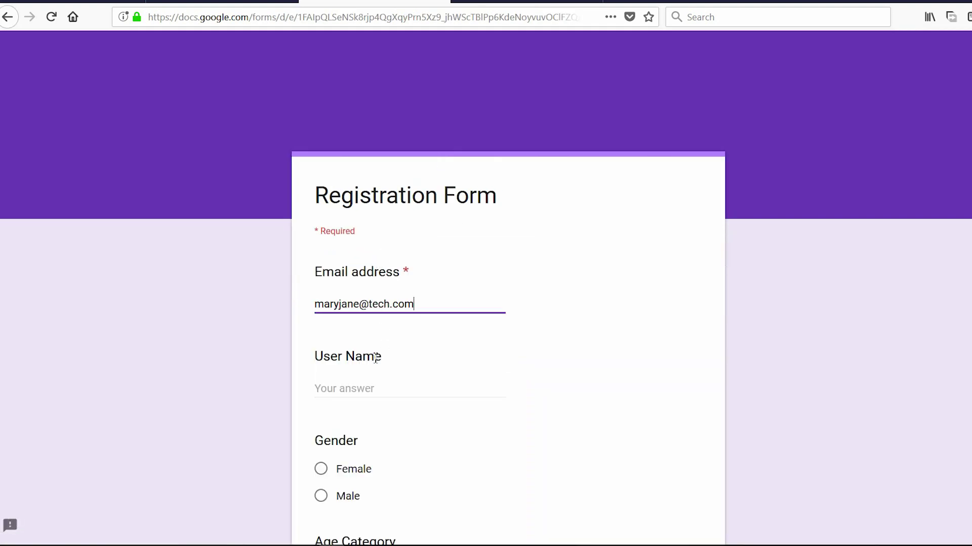
{"action": "left_click", "coordinate": [349, 380]}
{"action": "type", "text": "MaryJane"}
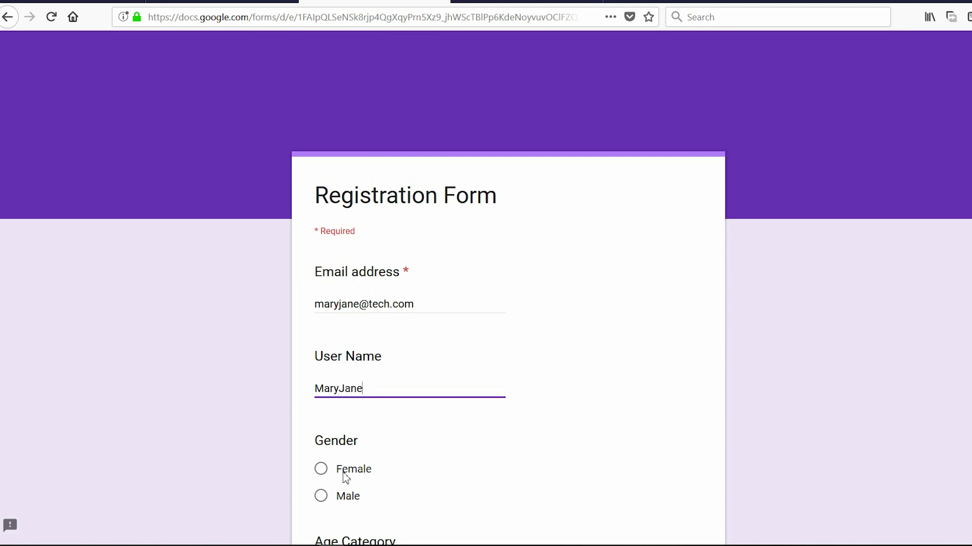
{"action": "left_click", "coordinate": [345, 474]}
{"action": "scroll", "coordinate": [557, 395], "scroll_direction": "down", "scroll_amount": 5}
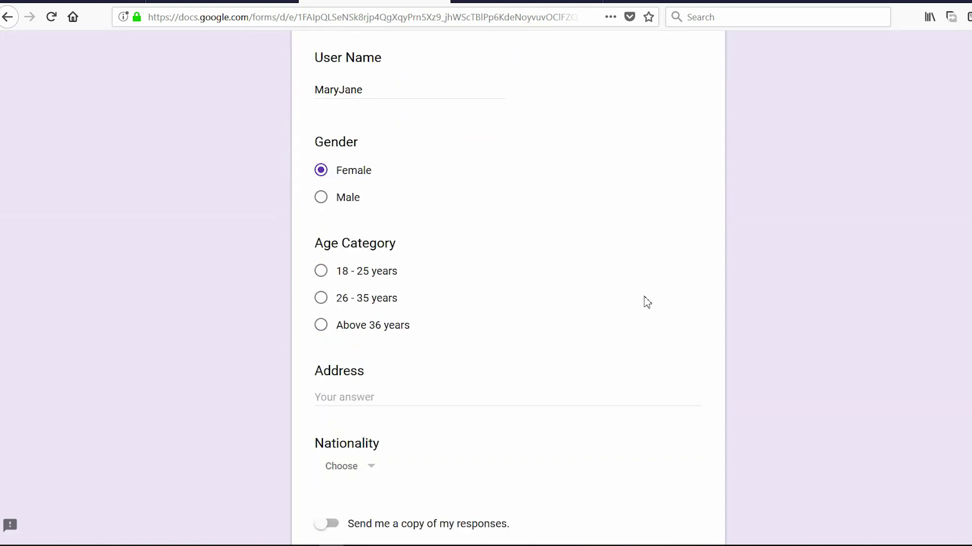
{"action": "left_click", "coordinate": [357, 301]}
Enter Toronto as the address, pick Canada, submit, and switch to the response sheet
{"action": "scroll", "coordinate": [464, 327], "scroll_direction": "down", "scroll_amount": 3}
{"action": "left_click", "coordinate": [360, 246]}
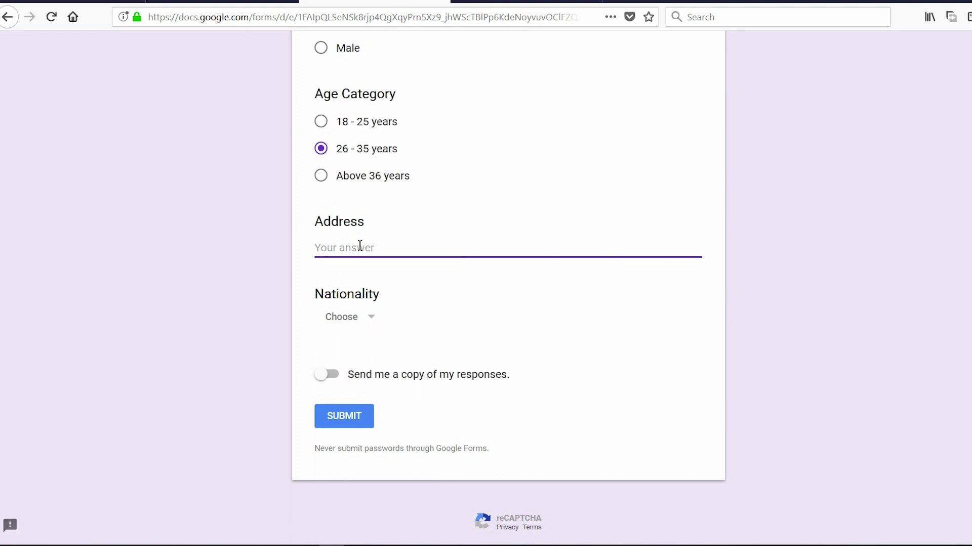
{"action": "type", "text": "T"}
{"action": "left_click", "coordinate": [357, 321]}
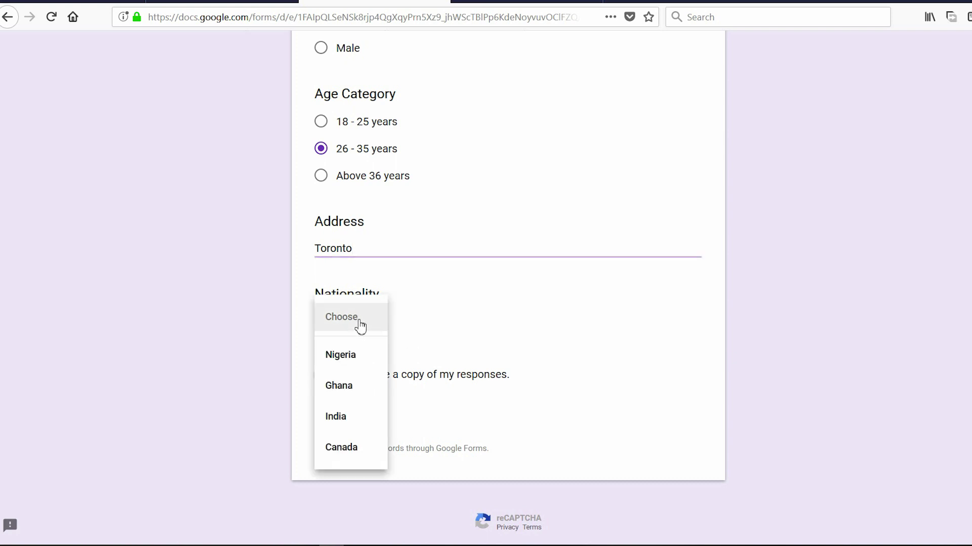
{"action": "left_click", "coordinate": [349, 449]}
{"action": "left_click", "coordinate": [351, 420]}
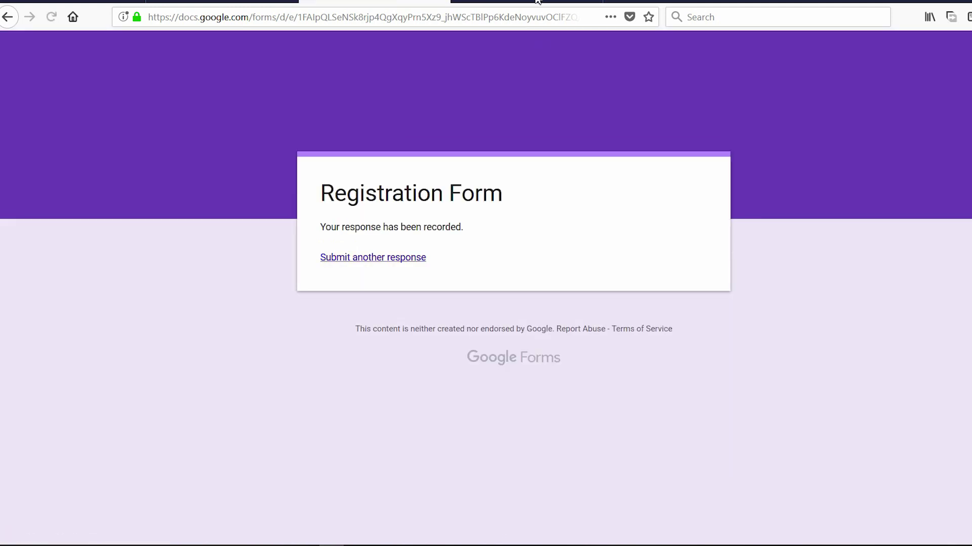
{"action": "left_click", "coordinate": [536, 1]}
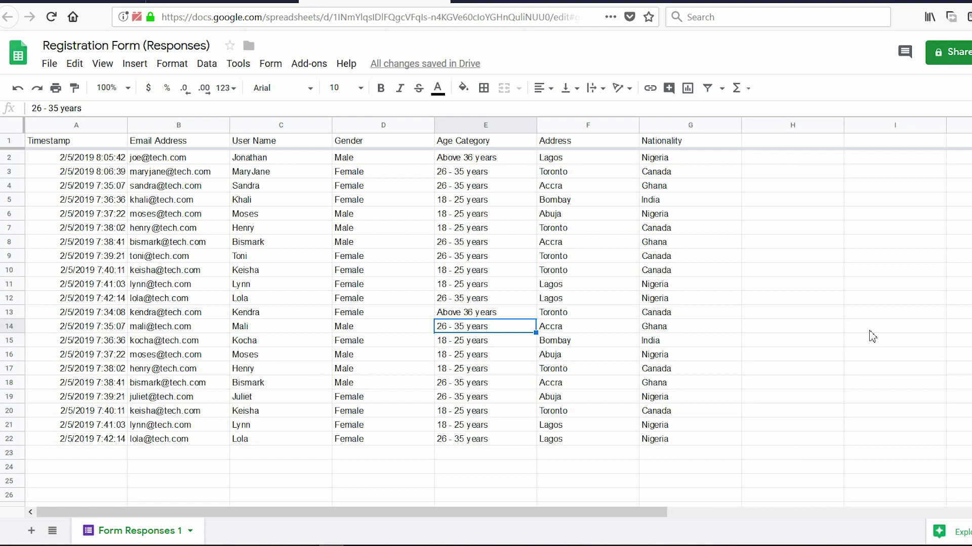
Type Nationality and Attendance headings, listing Nigeria, Canada, India and Ghana in H9:H12
{"action": "left_click", "coordinate": [809, 247]}
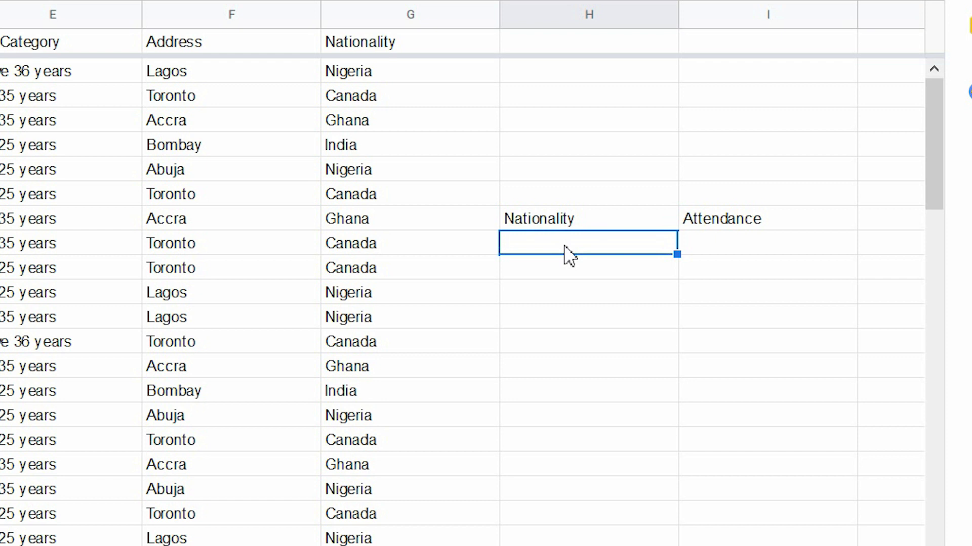
{"action": "type", "text": "Nigeri"}
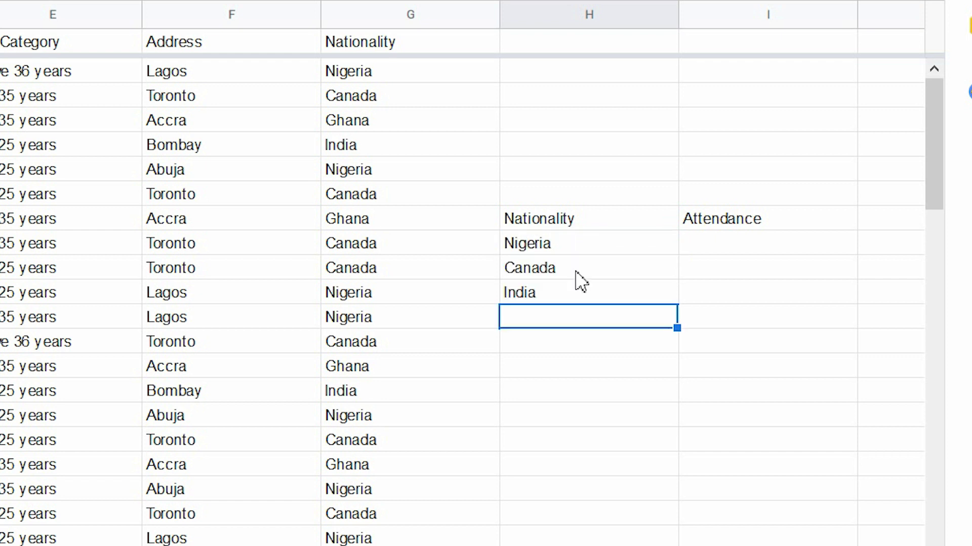
{"action": "type", "text": "Ghana"}
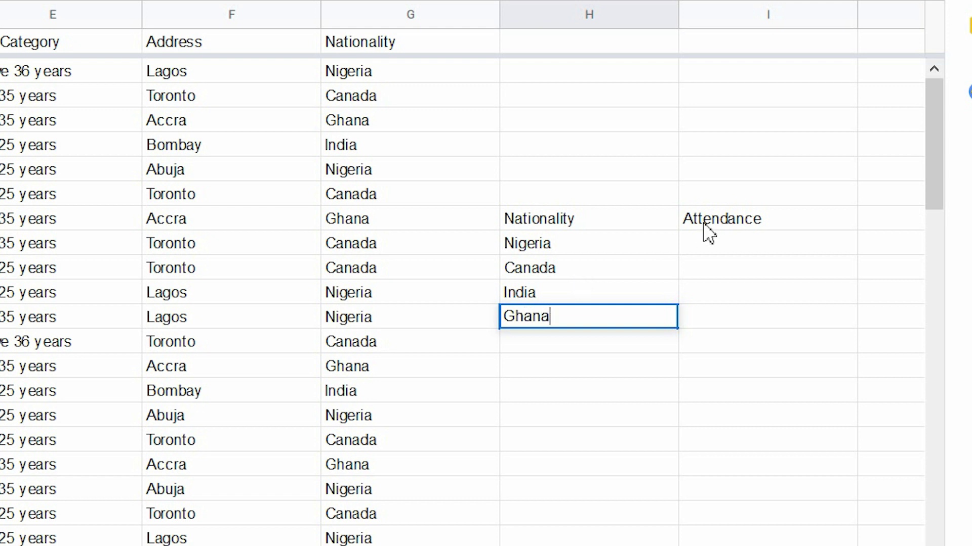
{"action": "left_click", "coordinate": [725, 245]}
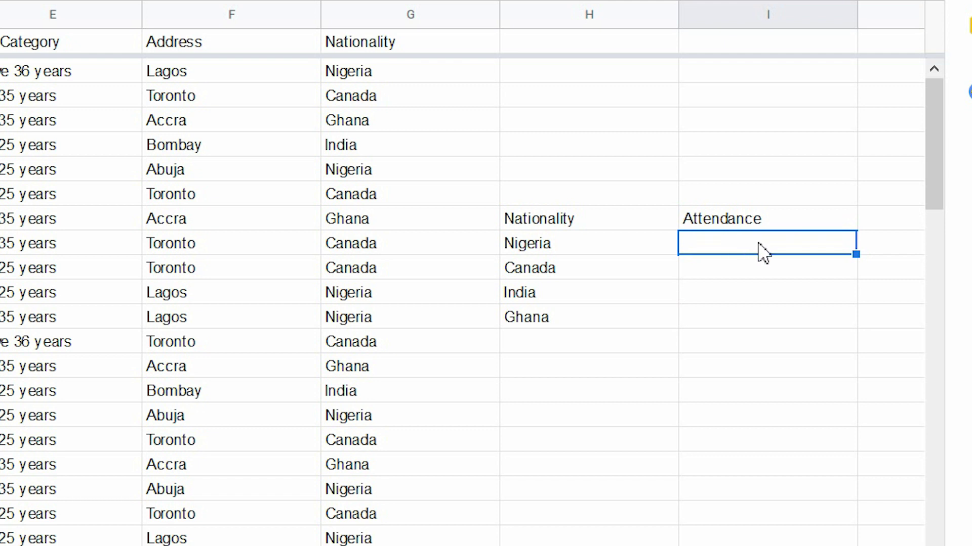
Enter =COUNTIF(G2:G22,H9) in I9, giving Nigeria an attendance of 8
{"action": "double_click", "coordinate": [748, 245]}
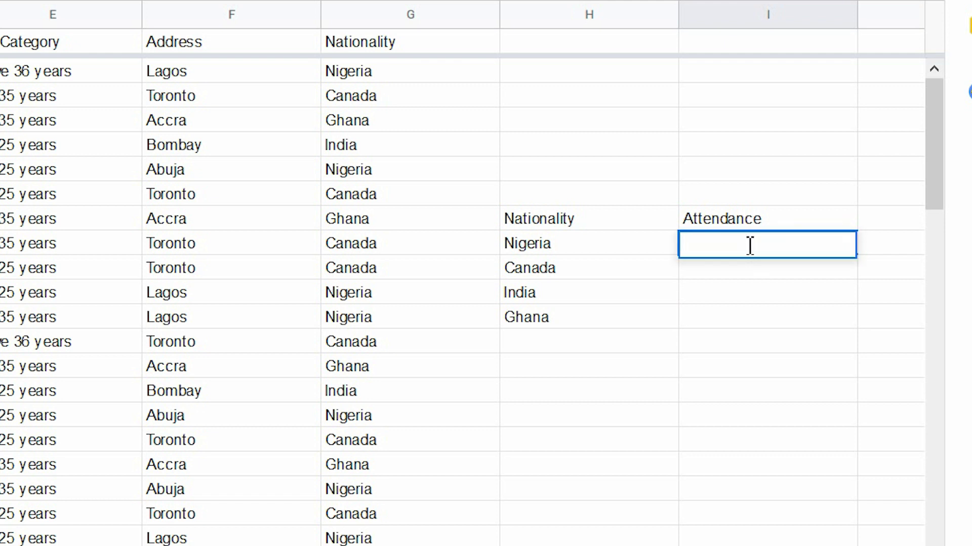
{"action": "type", "text": "=("}
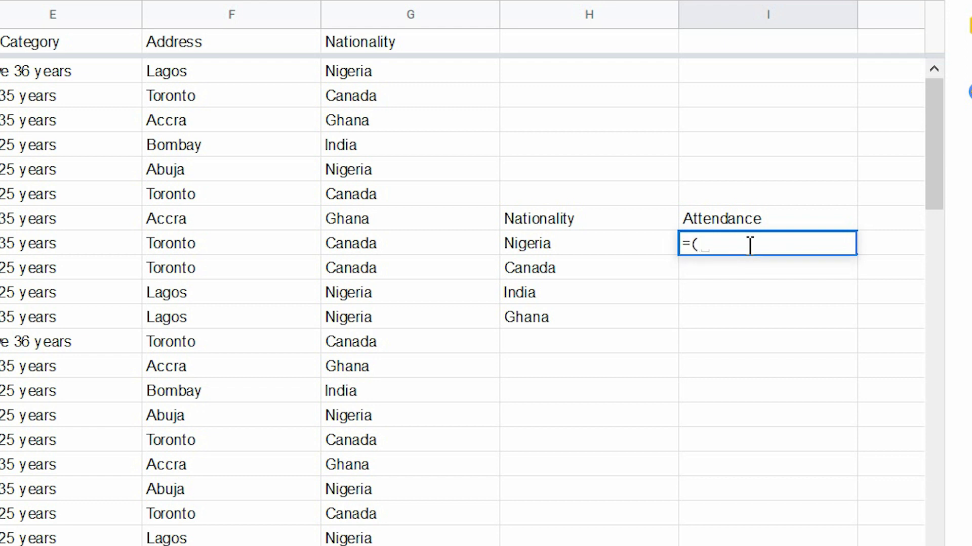
{"action": "type", "text": "count"}
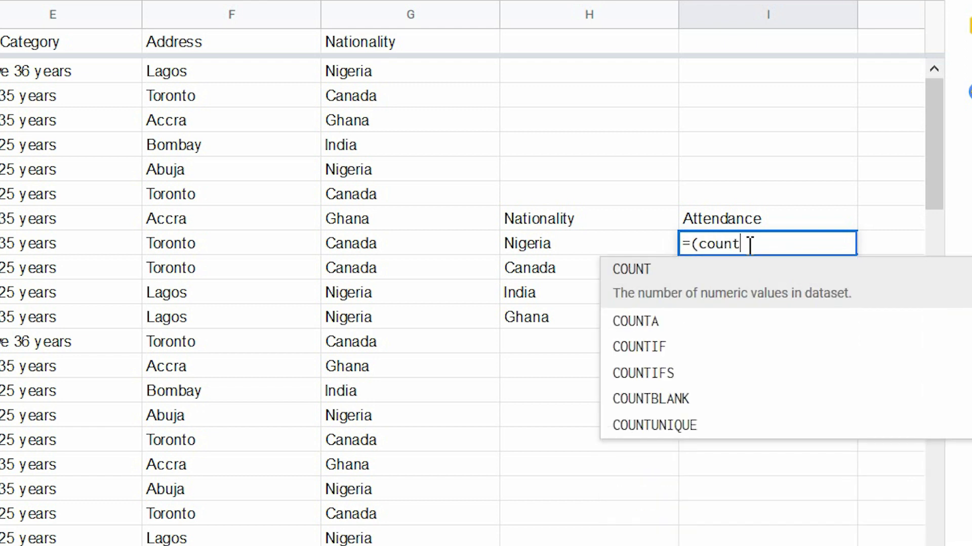
{"action": "key", "text": "Down"}
{"action": "key", "text": "Down"}
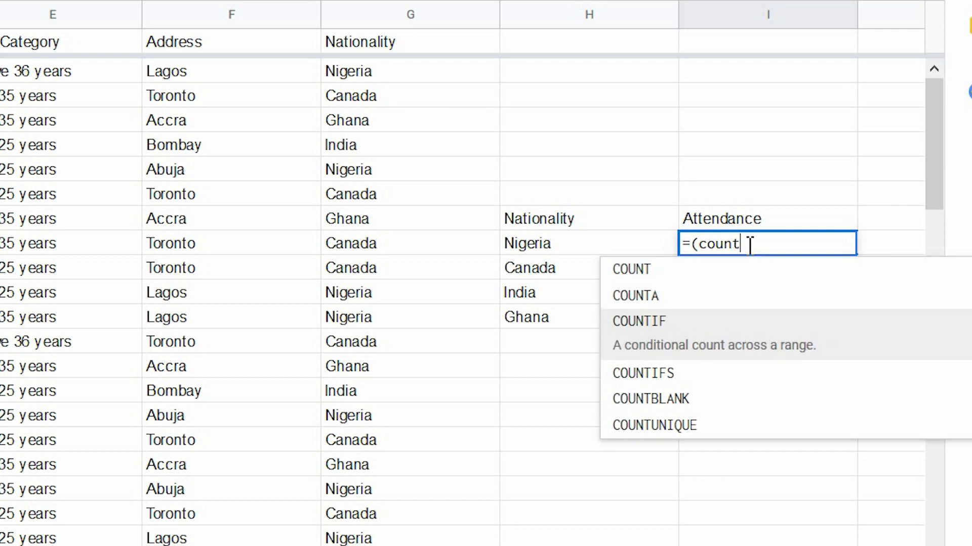
{"action": "left_click", "coordinate": [716, 357]}
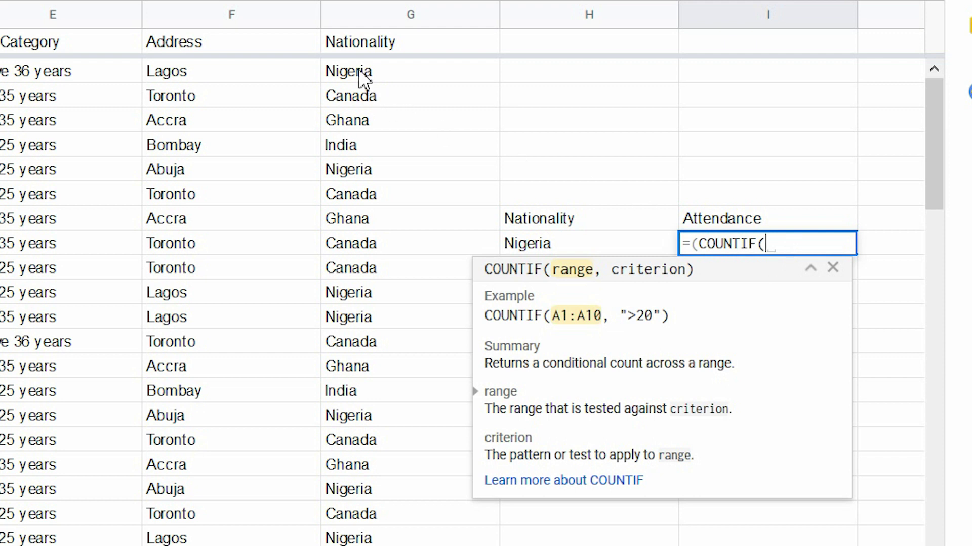
{"action": "left_click_drag", "start_coordinate": [360, 76], "coordinate": [377, 544]}
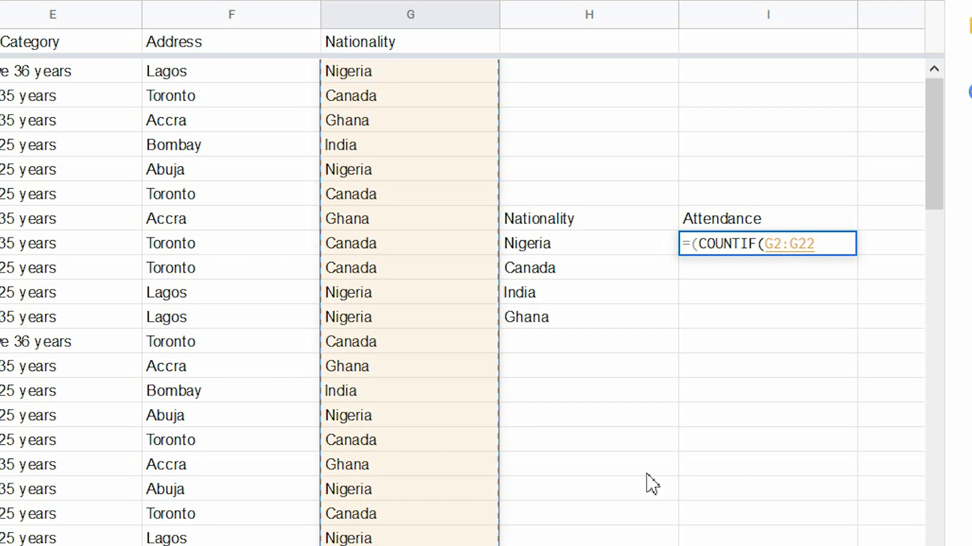
{"action": "left_click", "coordinate": [829, 243]}
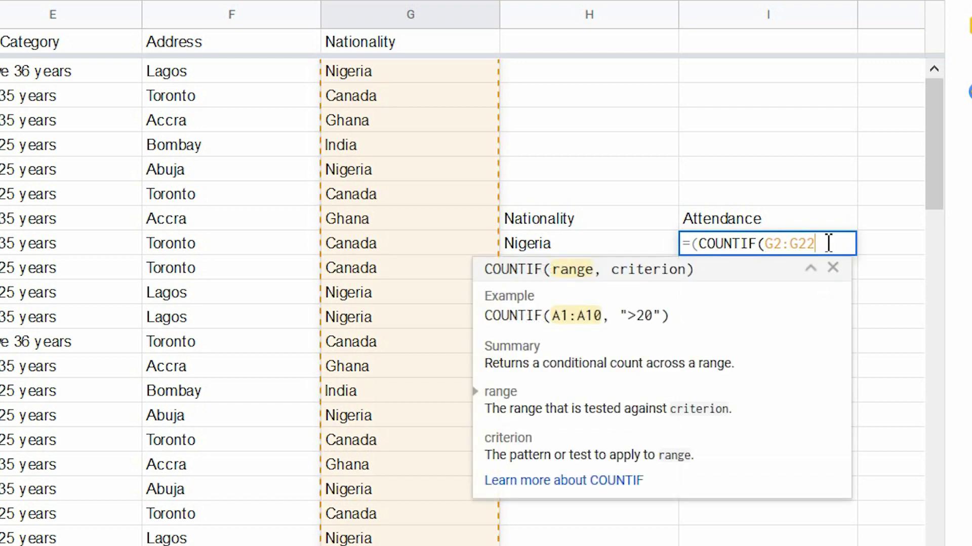
{"action": "type", "text": ","}
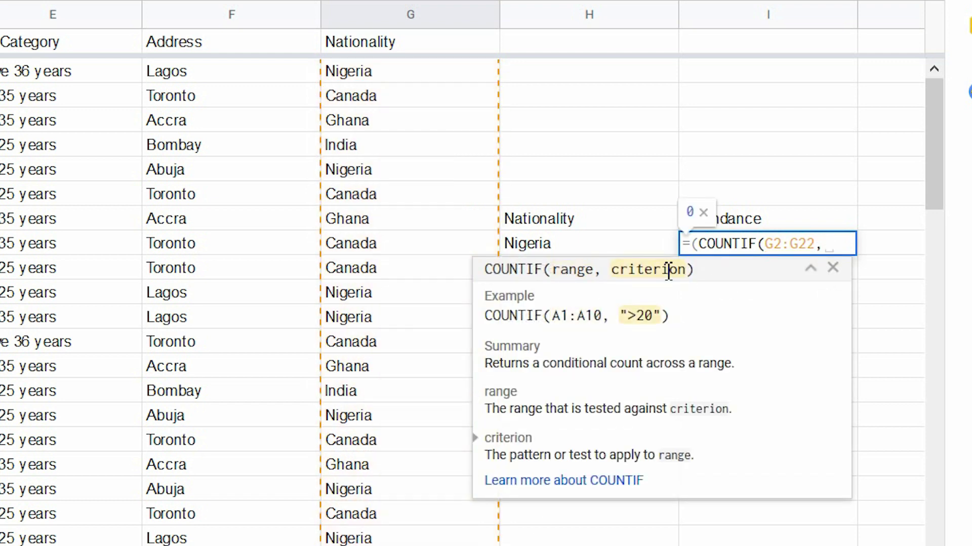
{"action": "left_click", "coordinate": [541, 245]}
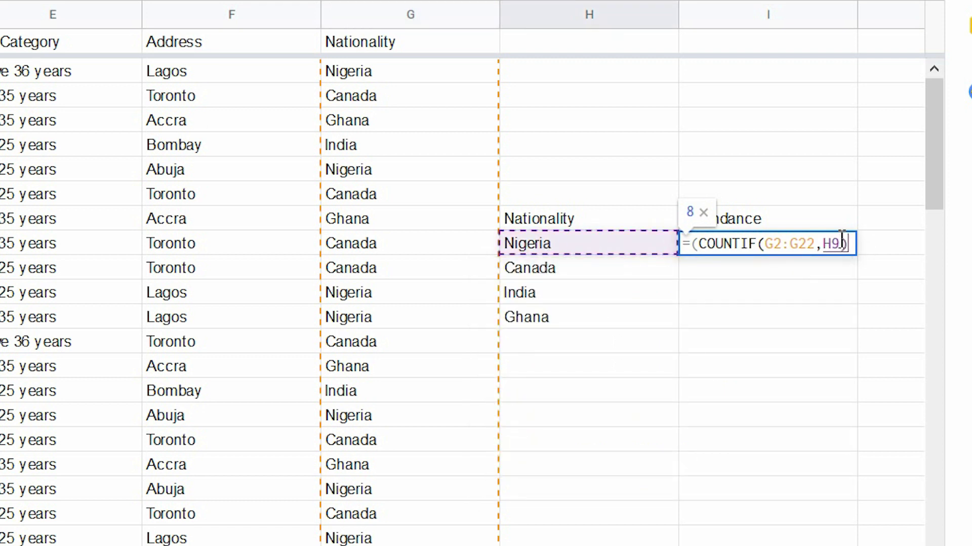
{"action": "type", "text": ")"}
{"action": "key", "text": "Return"}
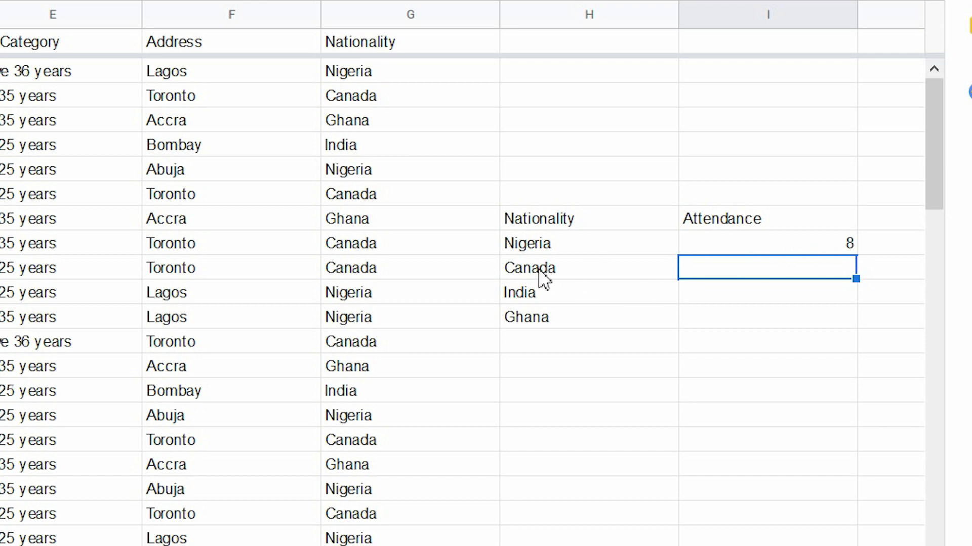
Copy Nigeria's COUNTIF formula into I10:I12, giving Canada 7, India 2 and Ghana 3
{"action": "left_click", "coordinate": [792, 248]}
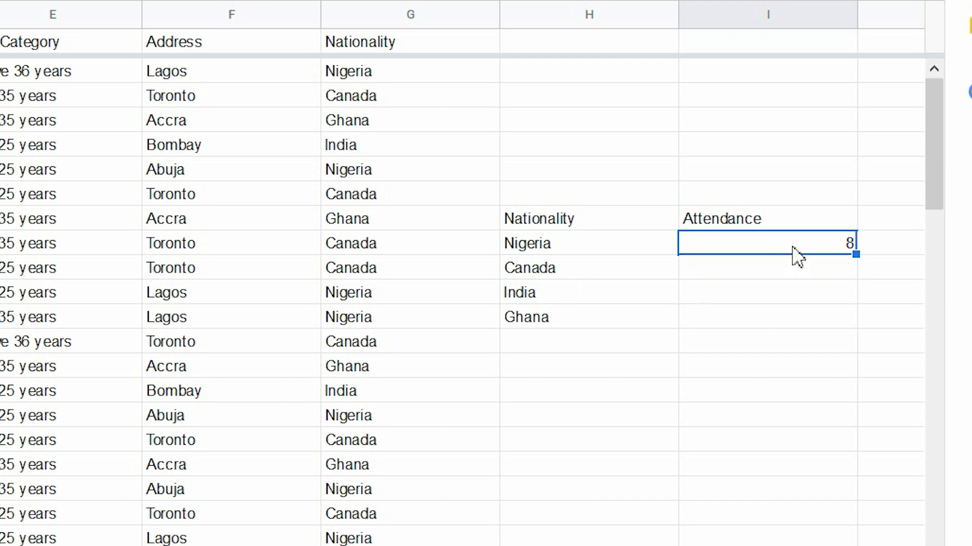
{"action": "key", "text": "ctrl+c"}
{"action": "left_click", "coordinate": [838, 277]}
{"action": "key", "text": "ctrl+v"}
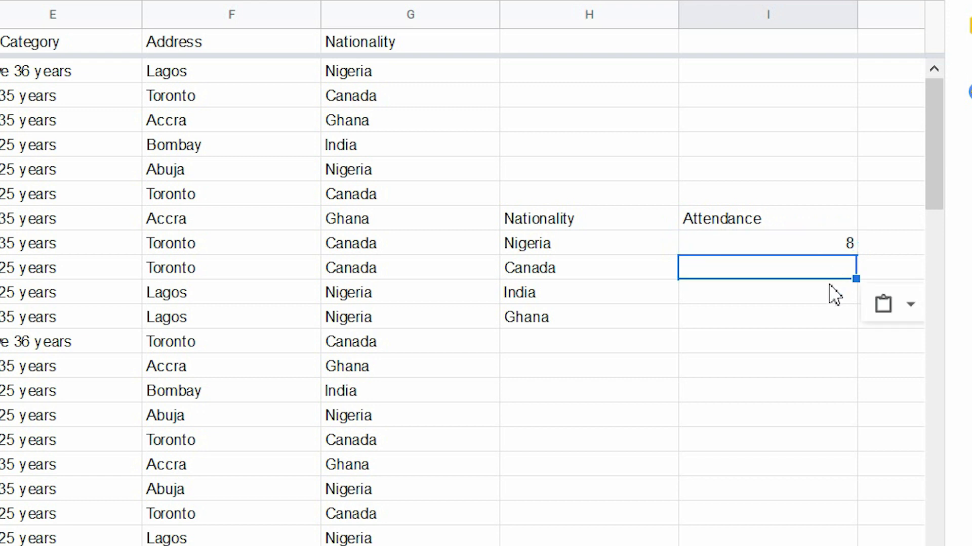
{"action": "left_click", "coordinate": [830, 299]}
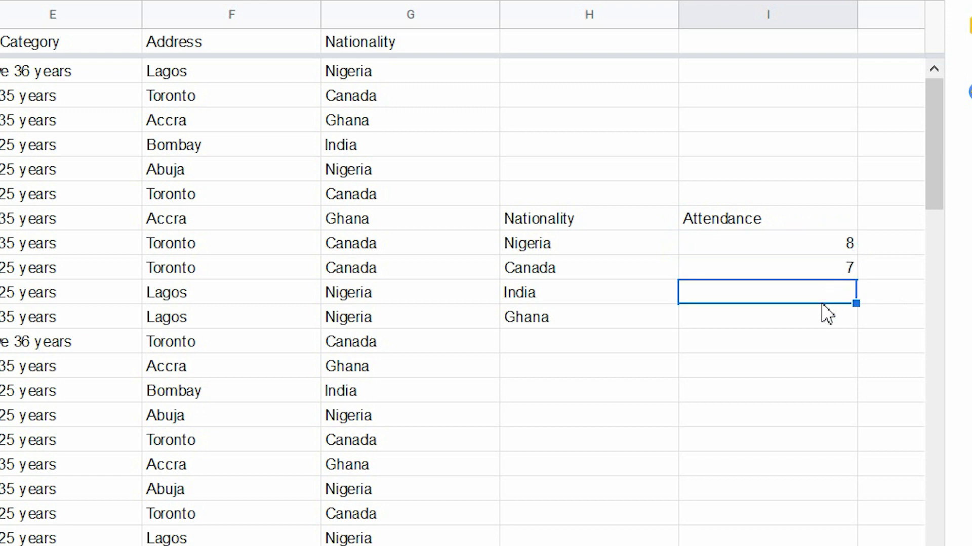
{"action": "key", "text": "ctrl+v"}
{"action": "left_click", "coordinate": [816, 319]}
{"action": "key", "text": "ctrl+v"}
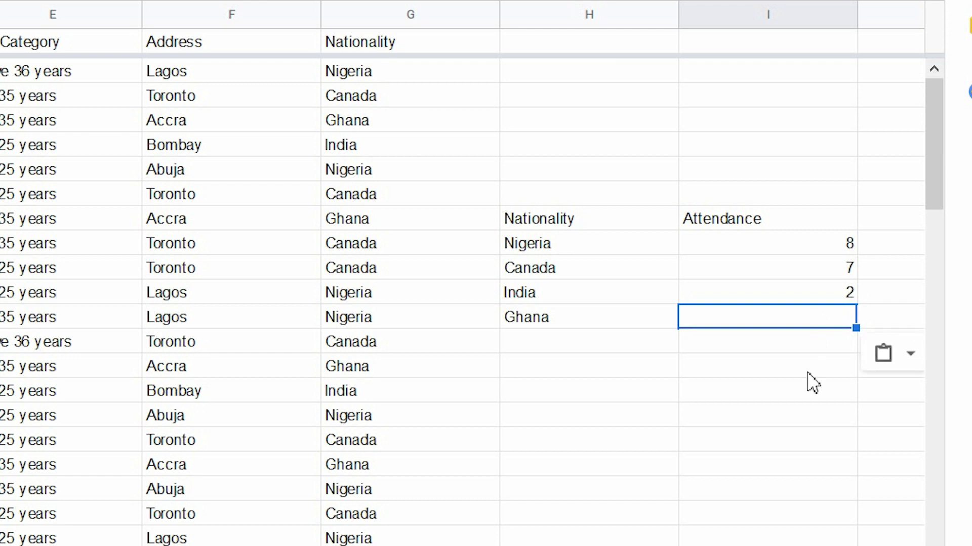
Bold the H8:I8 headers and select the whole H8:I12 attendance table
{"action": "left_click_drag", "start_coordinate": [519, 222], "coordinate": [765, 222]}
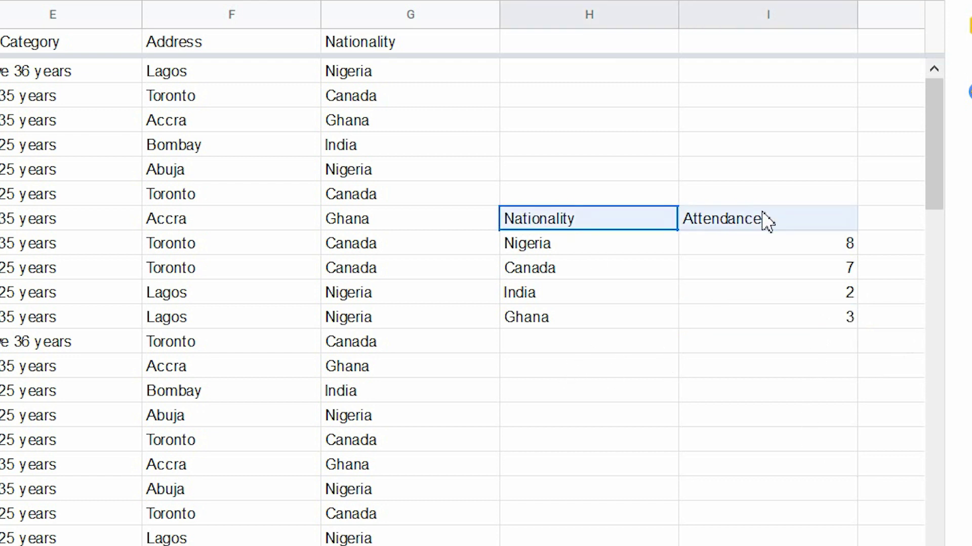
{"action": "key", "text": "ctrl+b"}
{"action": "left_click", "coordinate": [723, 326]}
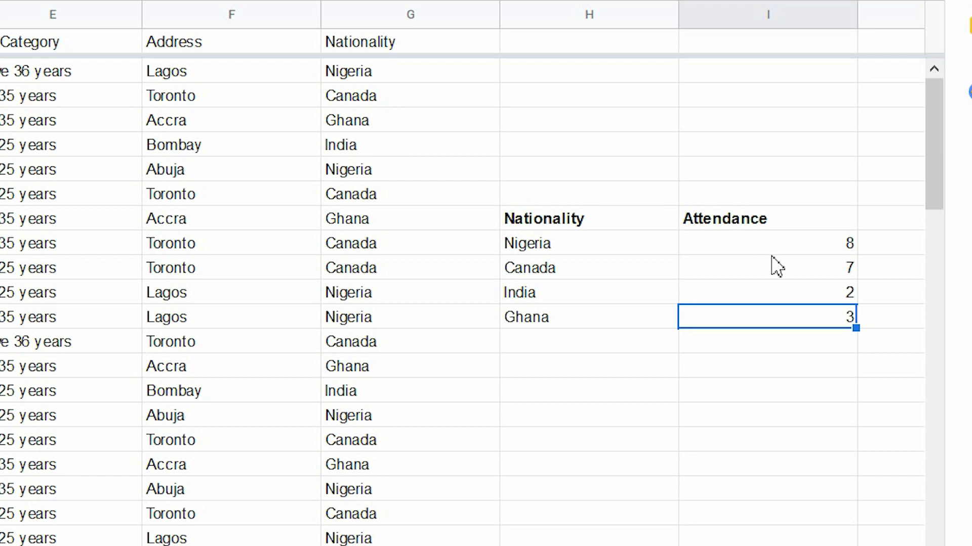
{"action": "left_click", "coordinate": [536, 225]}
{"action": "left_click_drag", "start_coordinate": [600, 235], "coordinate": [792, 326]}
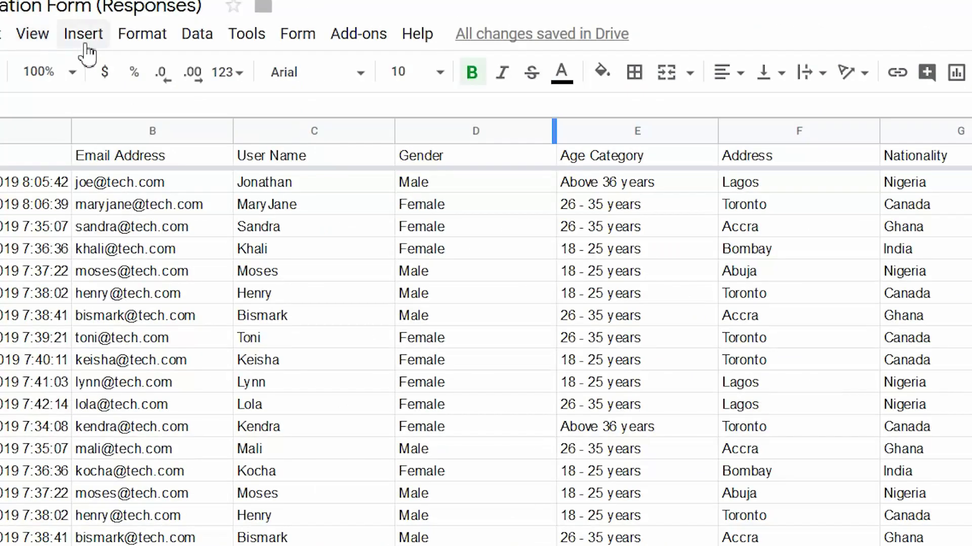
Insert a chart from the attendance table and set its type to 3D pie chart
{"action": "left_click", "coordinate": [82, 37]}
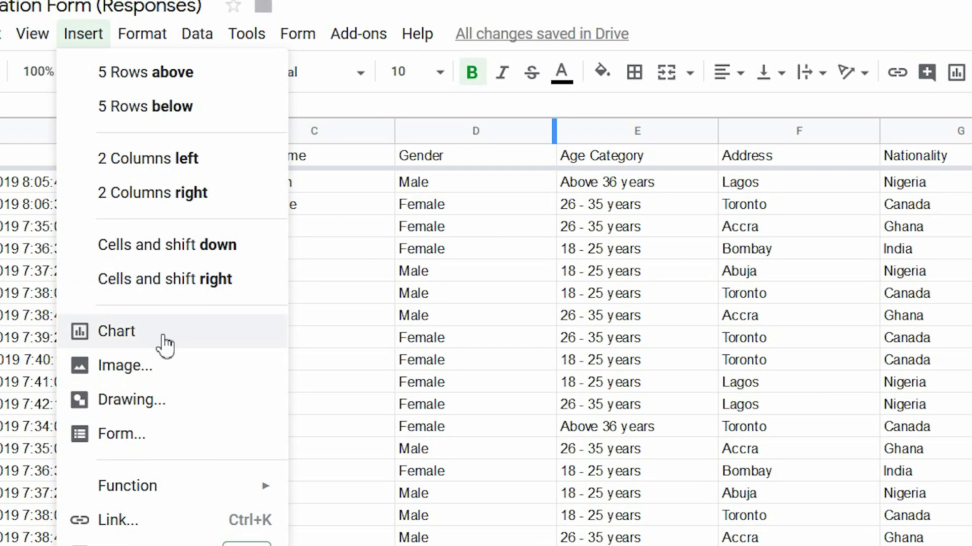
{"action": "key", "text": "Escape"}
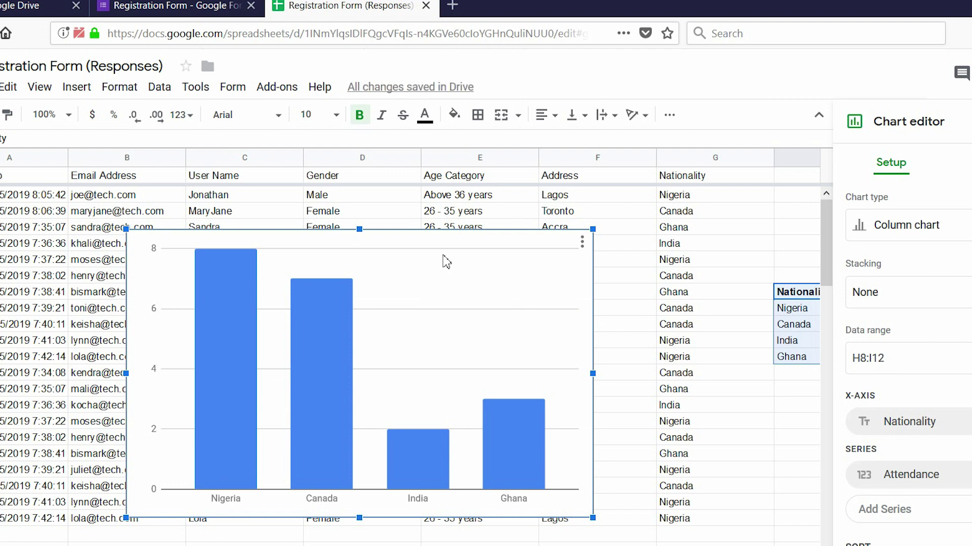
{"action": "mouse_move", "coordinate": [231, 304]}
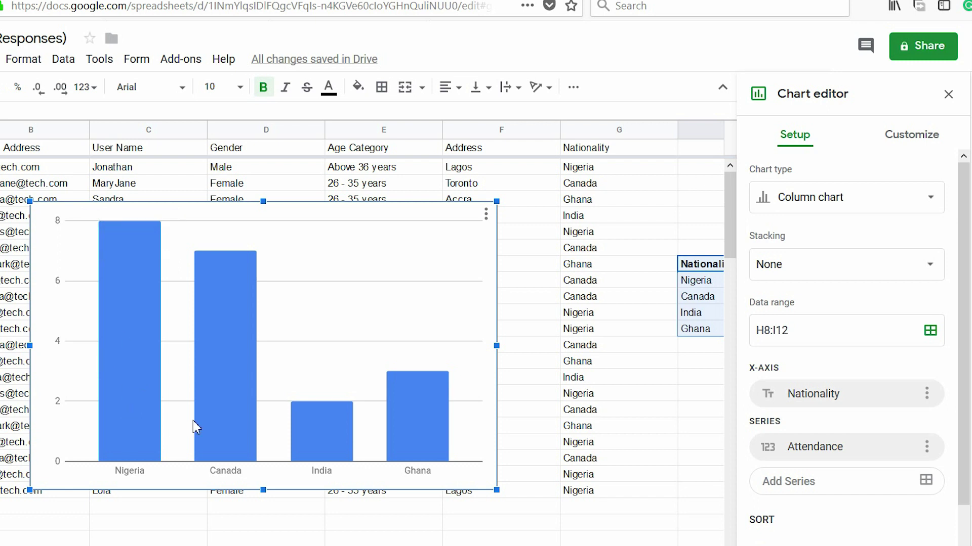
{"action": "mouse_move", "coordinate": [431, 442]}
{"action": "left_click", "coordinate": [935, 203]}
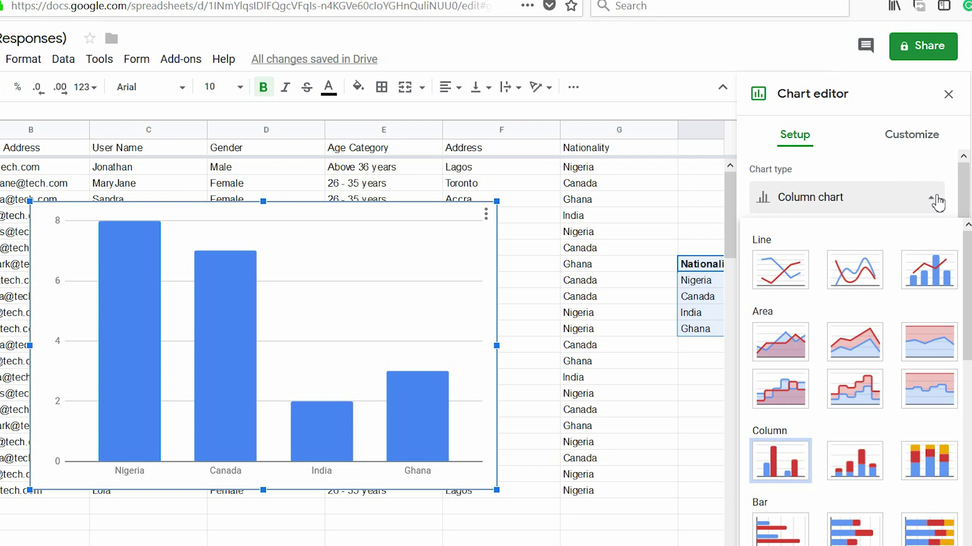
{"action": "left_click", "coordinate": [850, 284]}
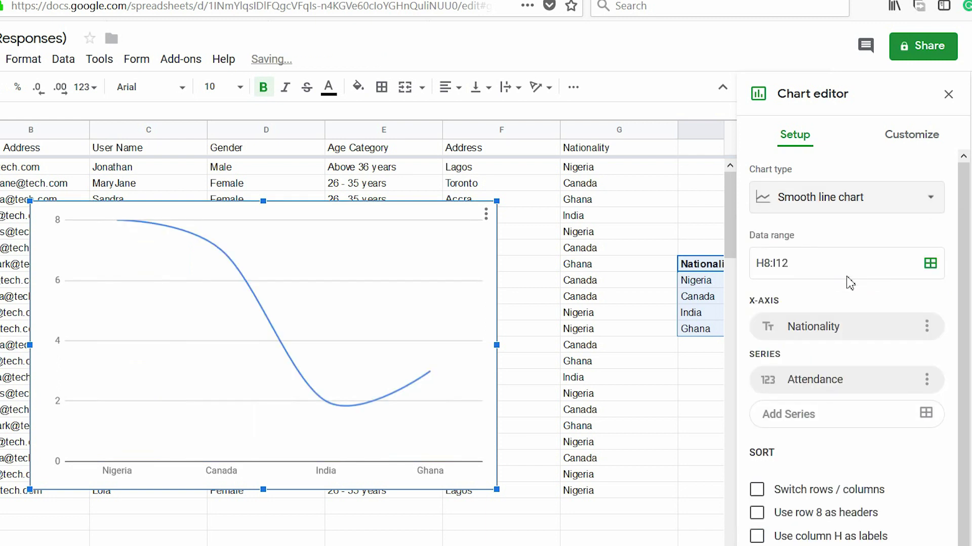
{"action": "left_click", "coordinate": [935, 205]}
{"action": "scroll", "coordinate": [891, 404], "scroll_direction": "down", "scroll_amount": 5}
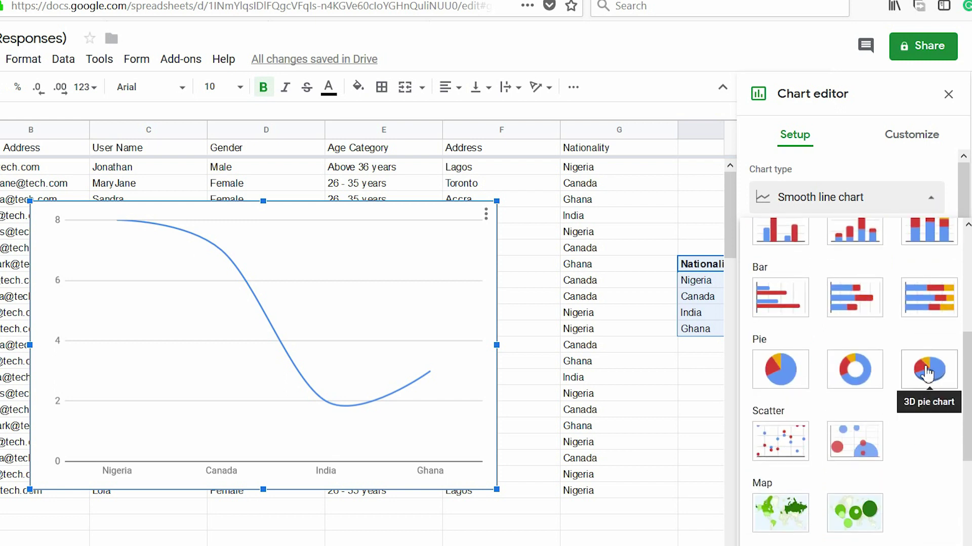
{"action": "left_click", "coordinate": [927, 374]}
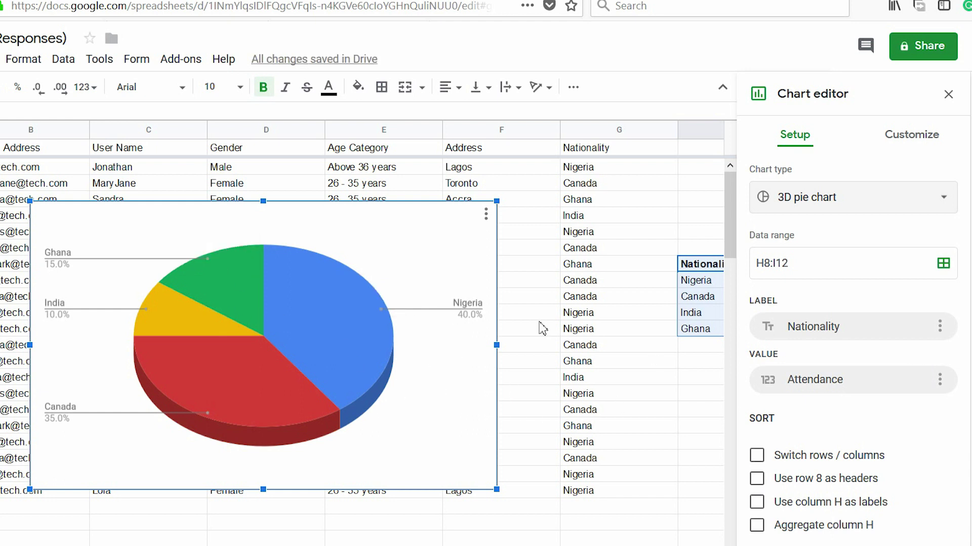
Close the chart editor, review the pie chart's options menu, and glance at the Forms tab
{"action": "left_click", "coordinate": [947, 95]}
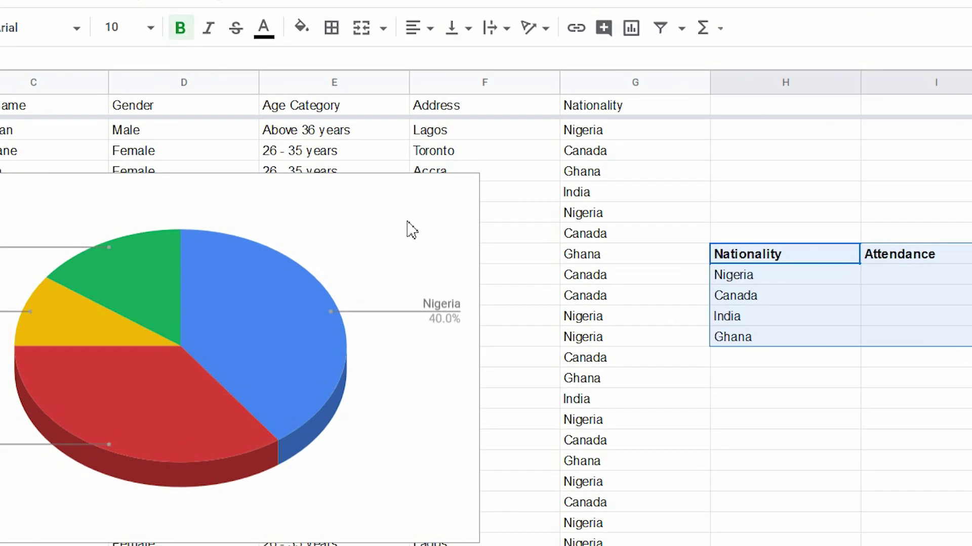
{"action": "left_click", "coordinate": [489, 222]}
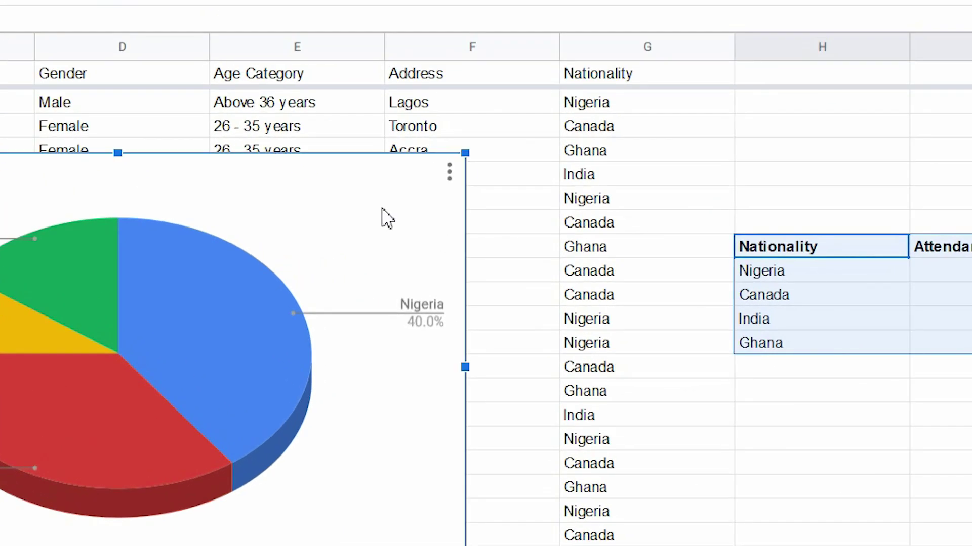
{"action": "left_click", "coordinate": [450, 173]}
{"action": "mouse_move", "coordinate": [413, 293]}
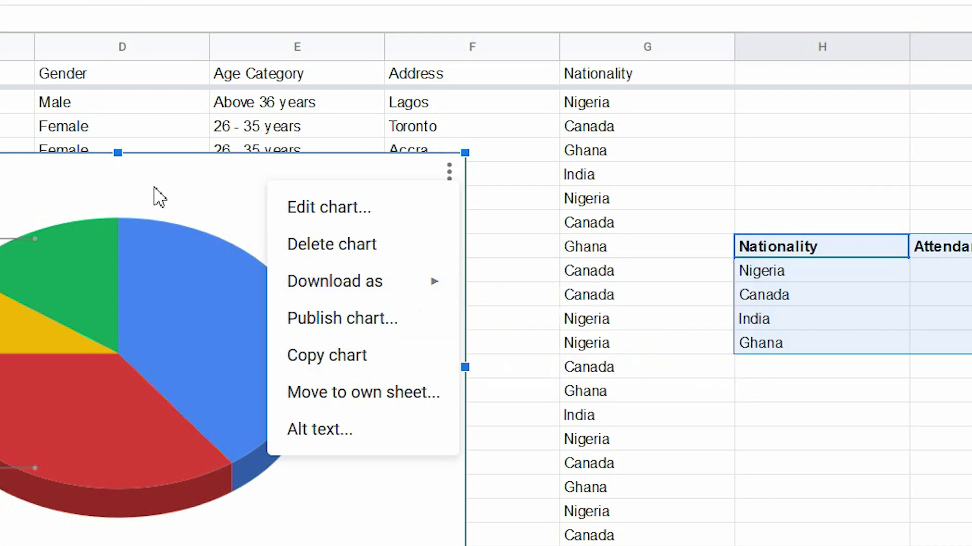
{"action": "left_click", "coordinate": [329, 207]}
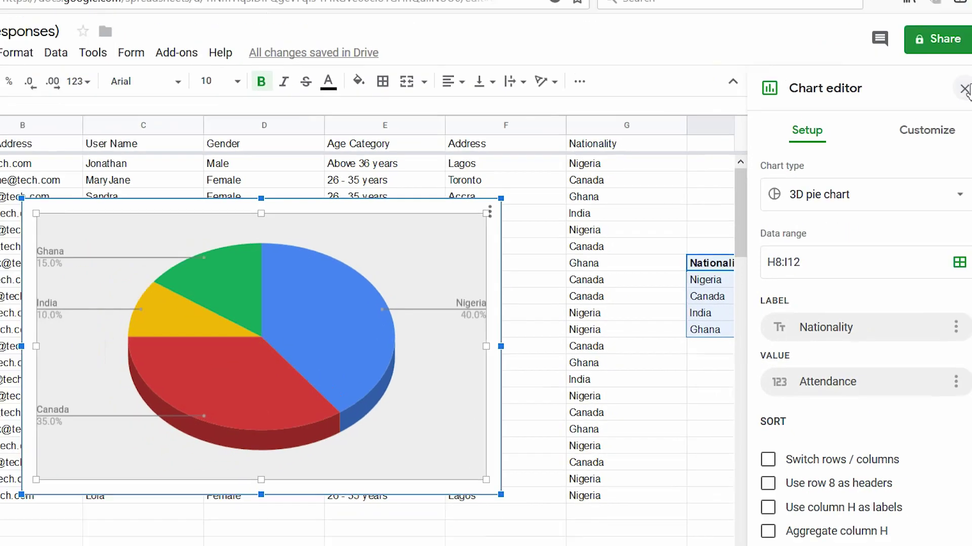
{"action": "key", "text": "Escape"}
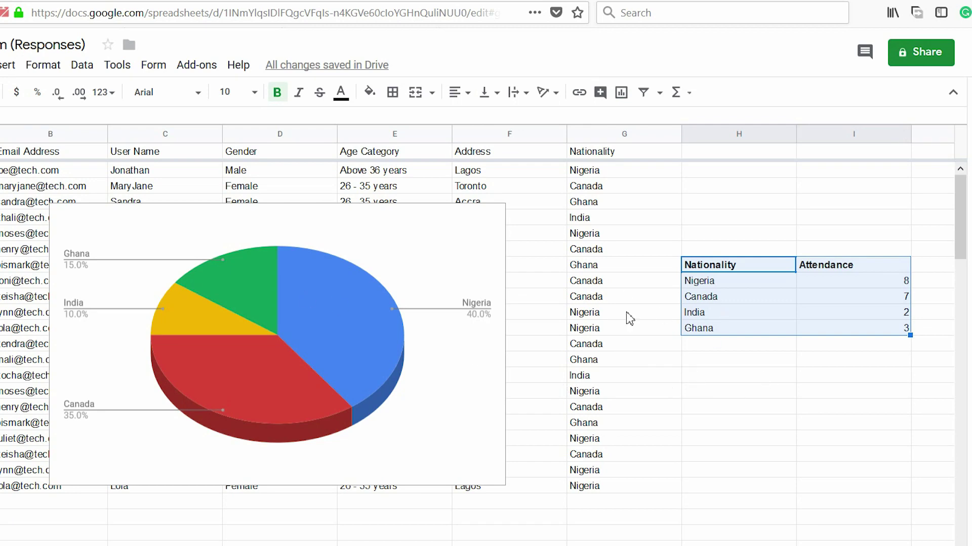
{"action": "left_click", "coordinate": [86, 3]}
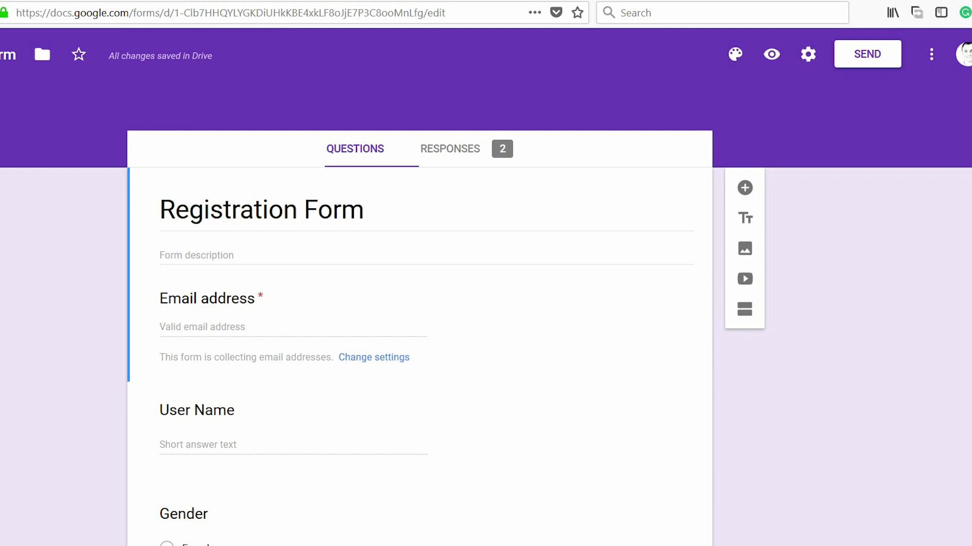
{"action": "left_click", "coordinate": [273, 4]}
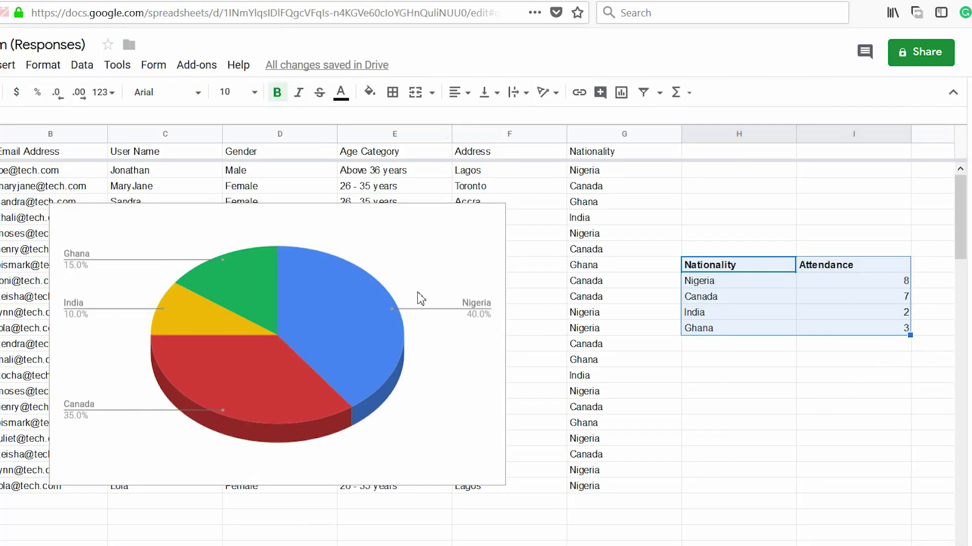